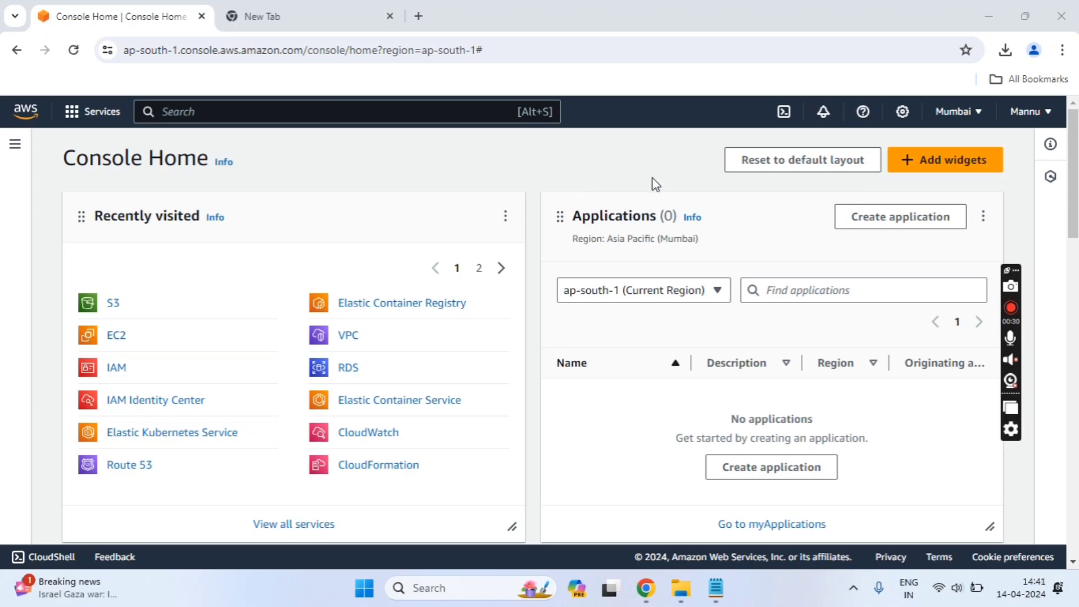
# Open the EC2 service in the Mumbai region and start launching a new instance.
pyautogui.click(117, 336)
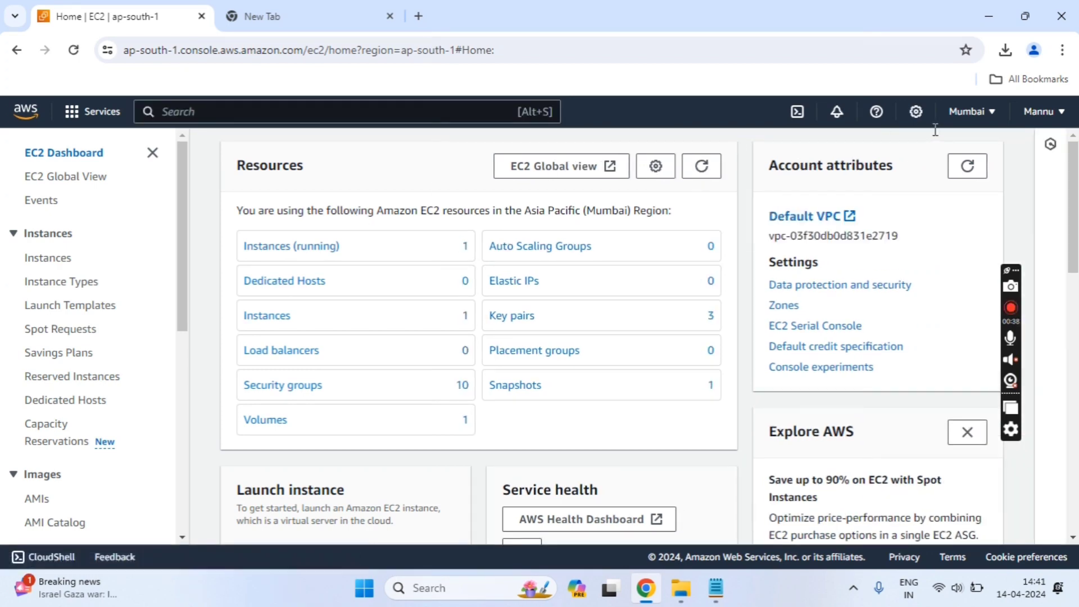
pyautogui.click(989, 123)
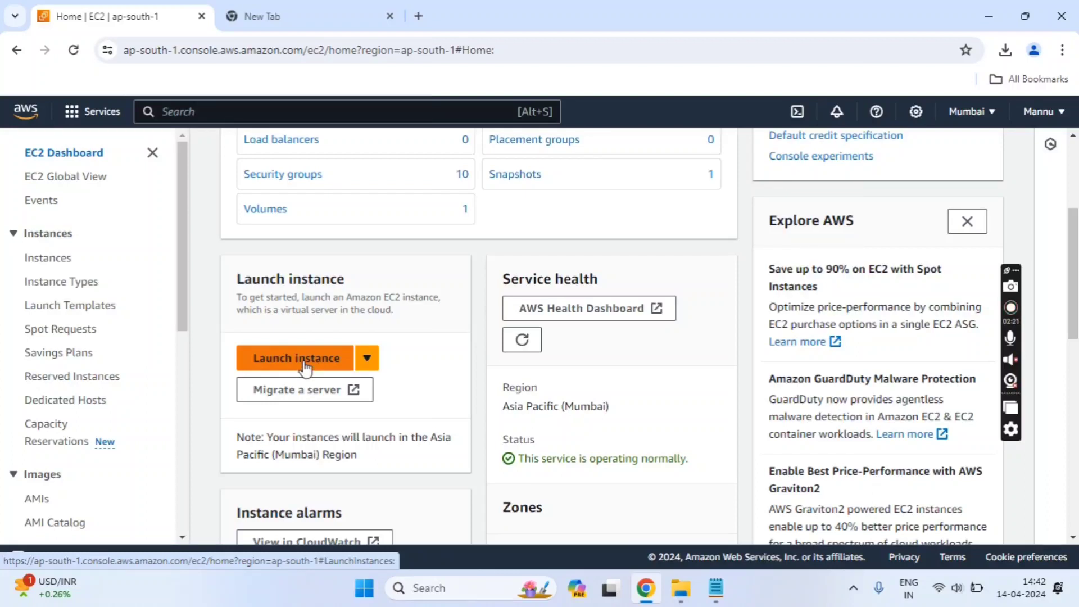
pyautogui.click(306, 366)
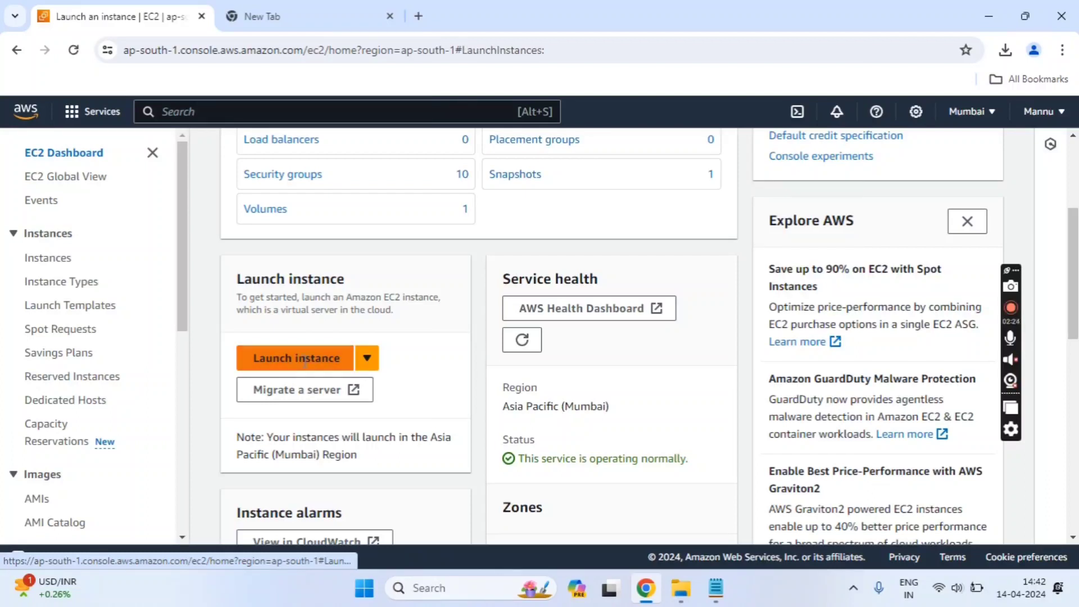
# Name the new instance Myfirst_instance.
pyautogui.click(339, 362)
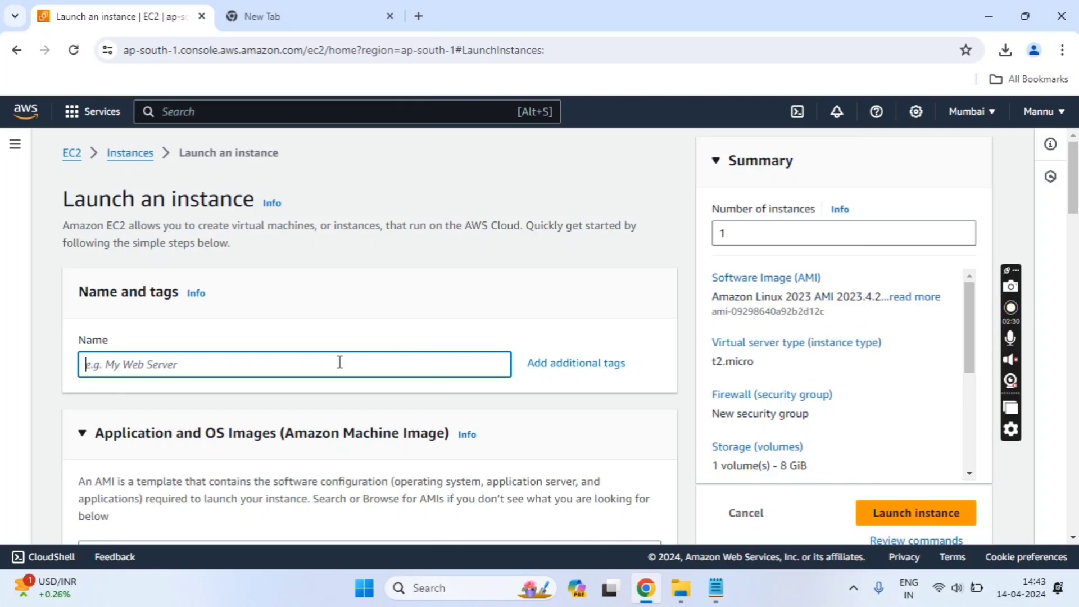
pyautogui.write('My')
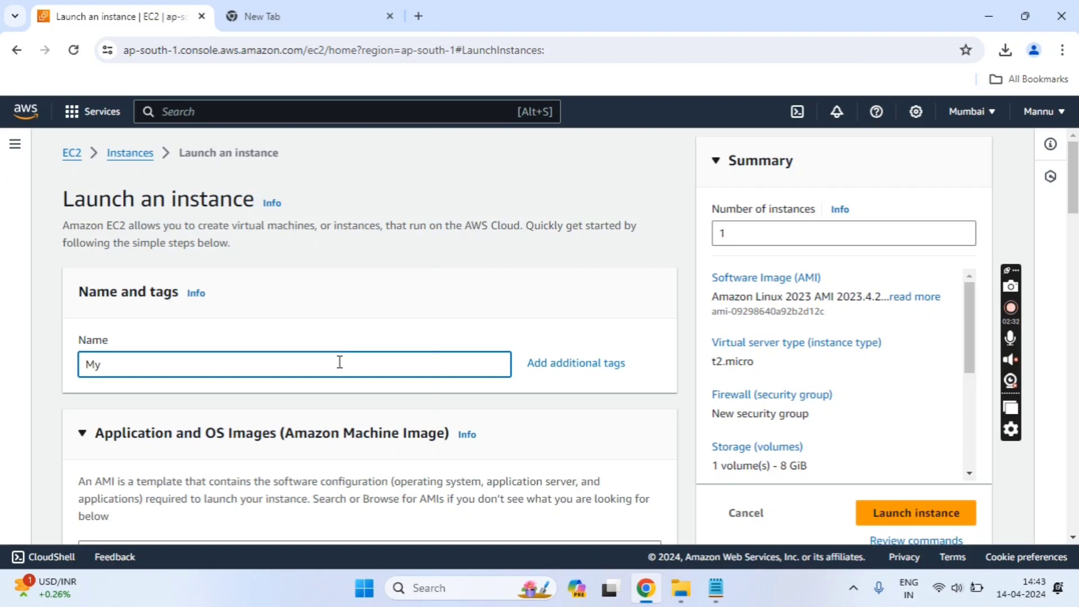
pyautogui.write('first_instance')
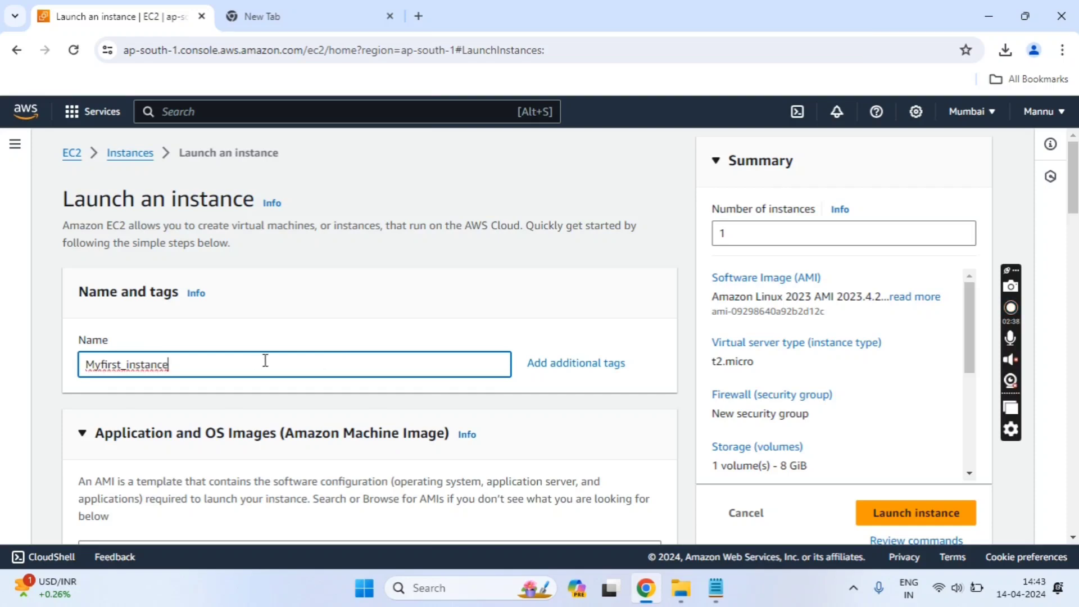
# Choose Windows with the Microsoft Windows Server 2022 Base image for the instance, and look through the alternative Windows images.
pyautogui.scroll(-3, 265, 360)
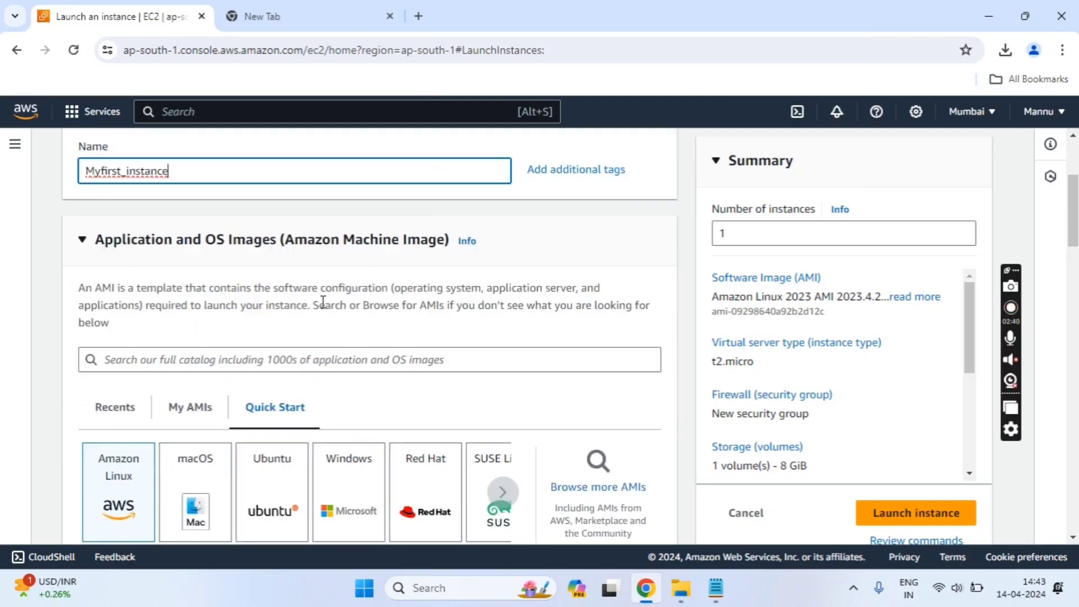
pyautogui.scroll(-1, 323, 301)
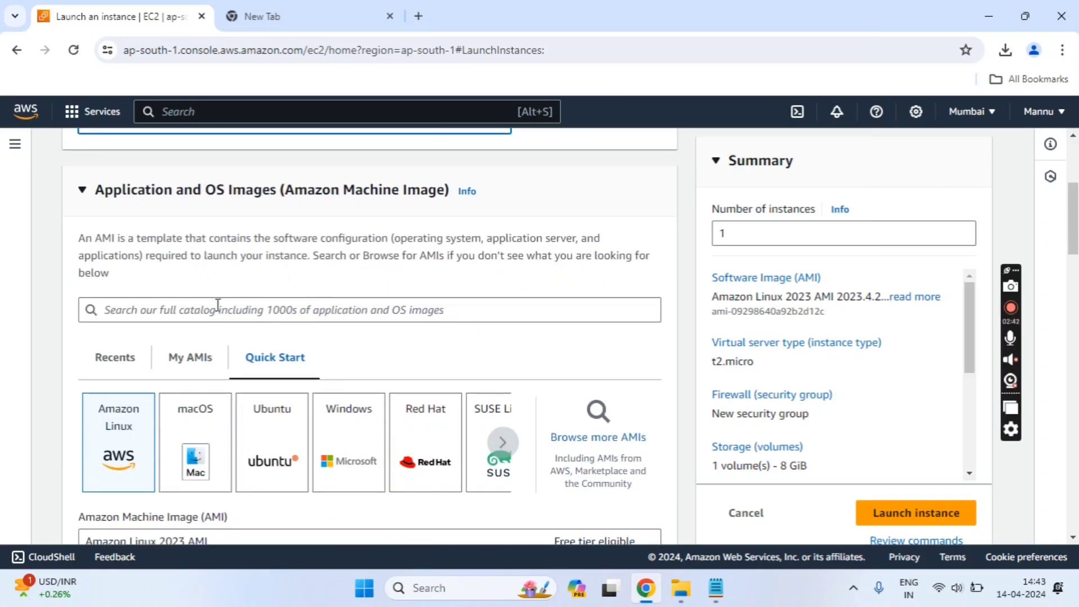
pyautogui.scroll(-2, 217, 306)
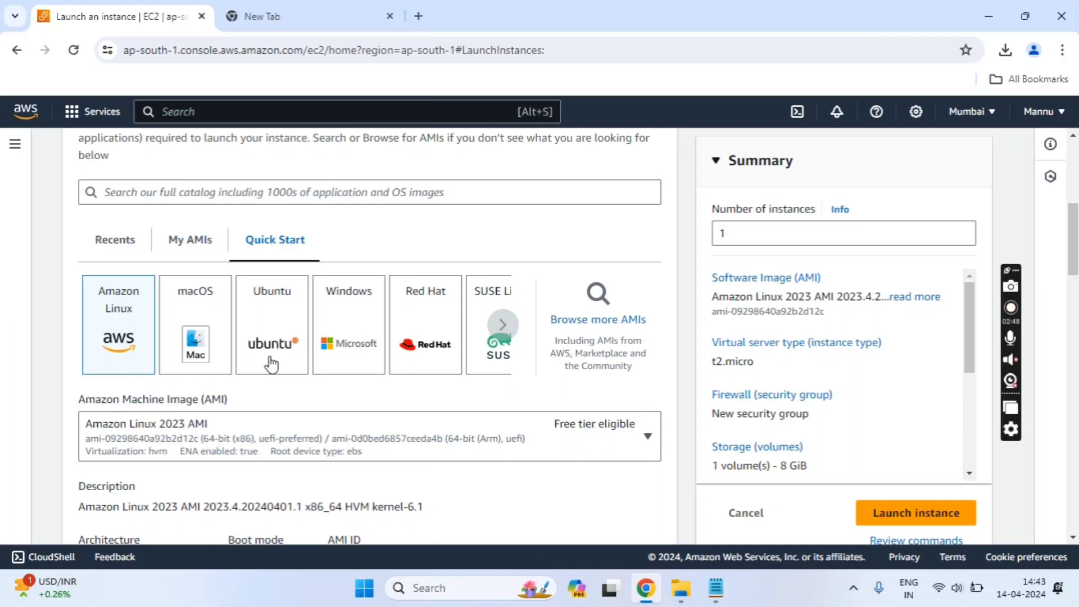
pyautogui.click(354, 347)
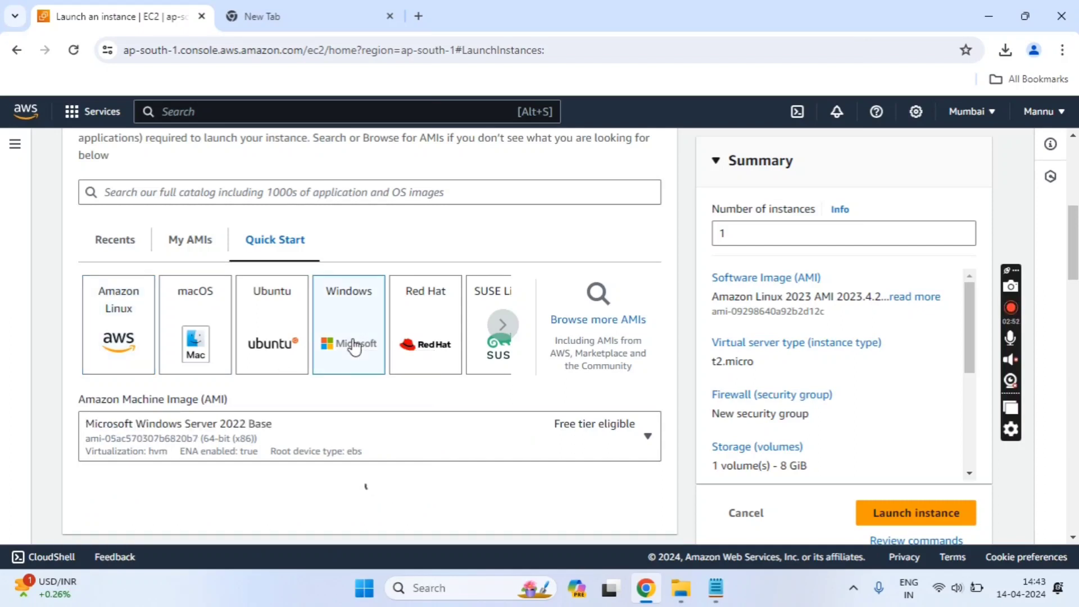
pyautogui.scroll(-3, 354, 344)
pyautogui.scroll(-3, 354, 344)
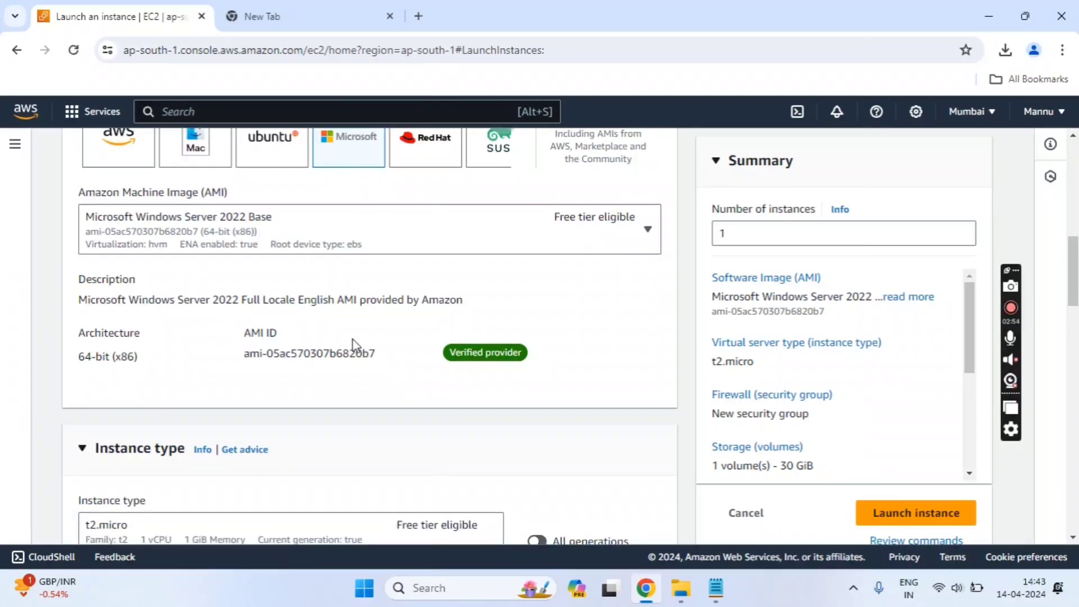
pyautogui.scroll(3, 355, 344)
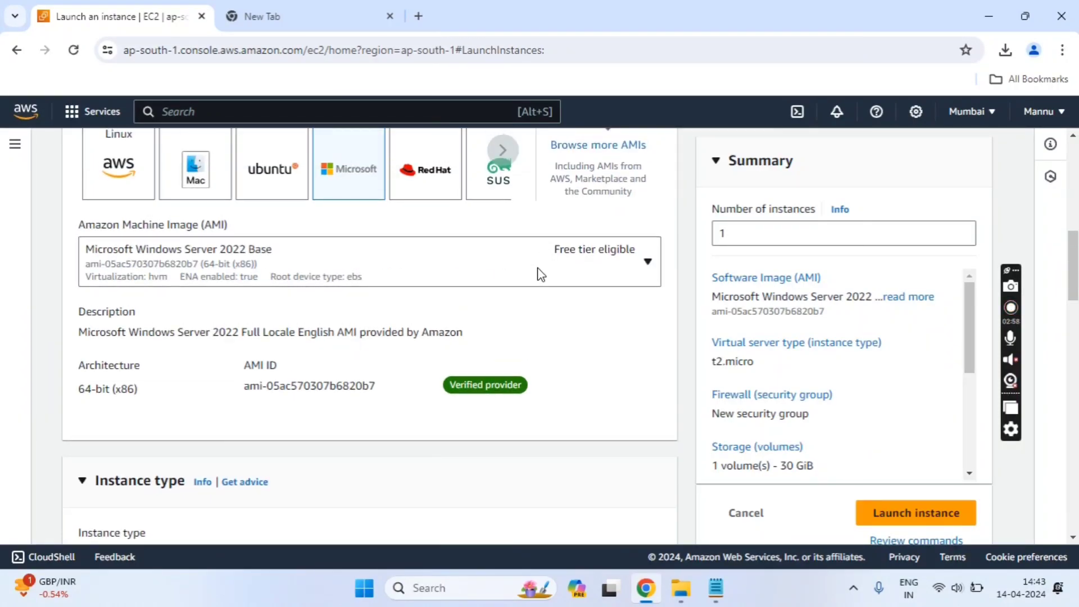
pyautogui.click(496, 265)
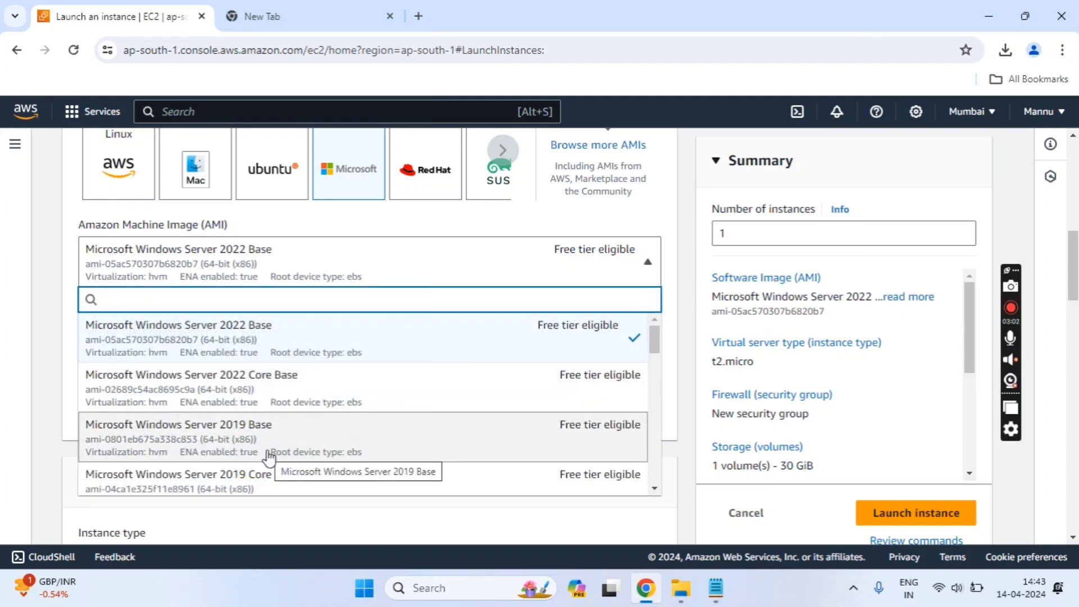
pyautogui.scroll(-1, 270, 455)
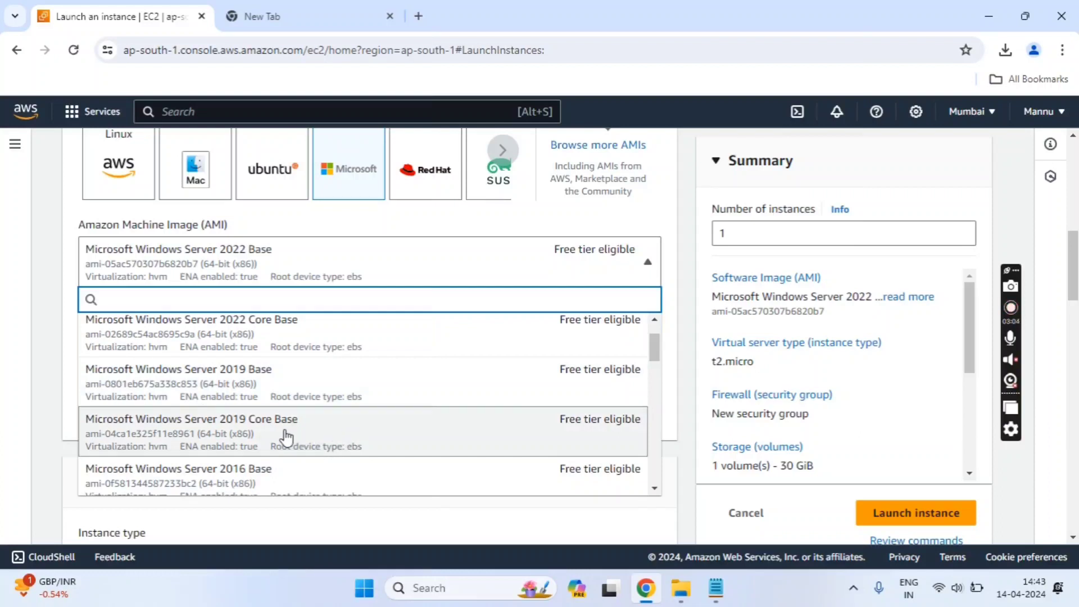
pyautogui.scroll(-3, 286, 435)
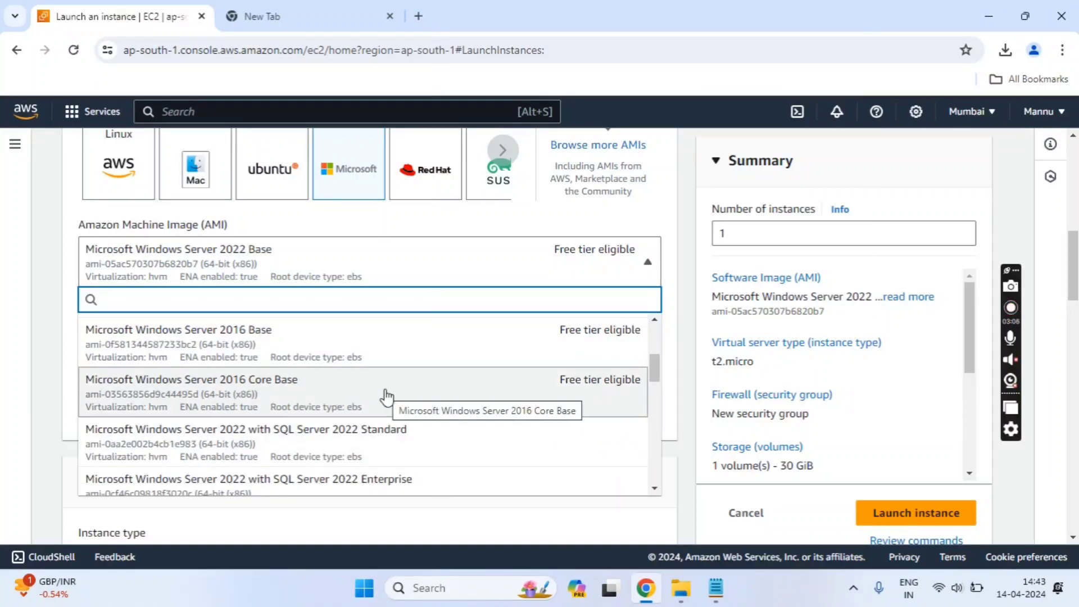
pyautogui.click(664, 230)
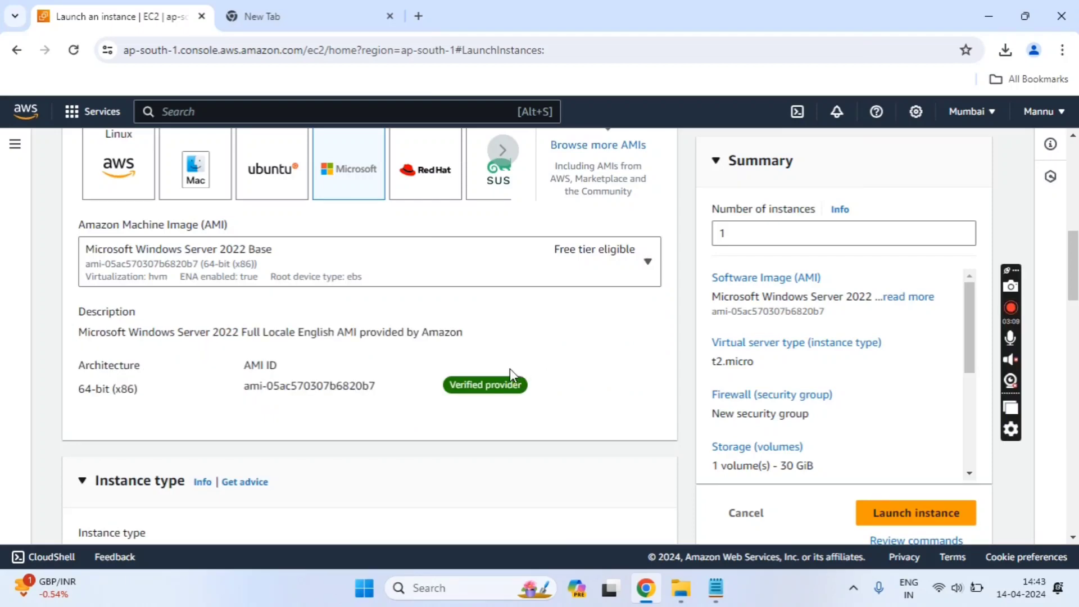
# Examine the available instance types and their vCPU, memory and hourly pricing, keeping t2.micro selected.
pyautogui.scroll(-2, 510, 370)
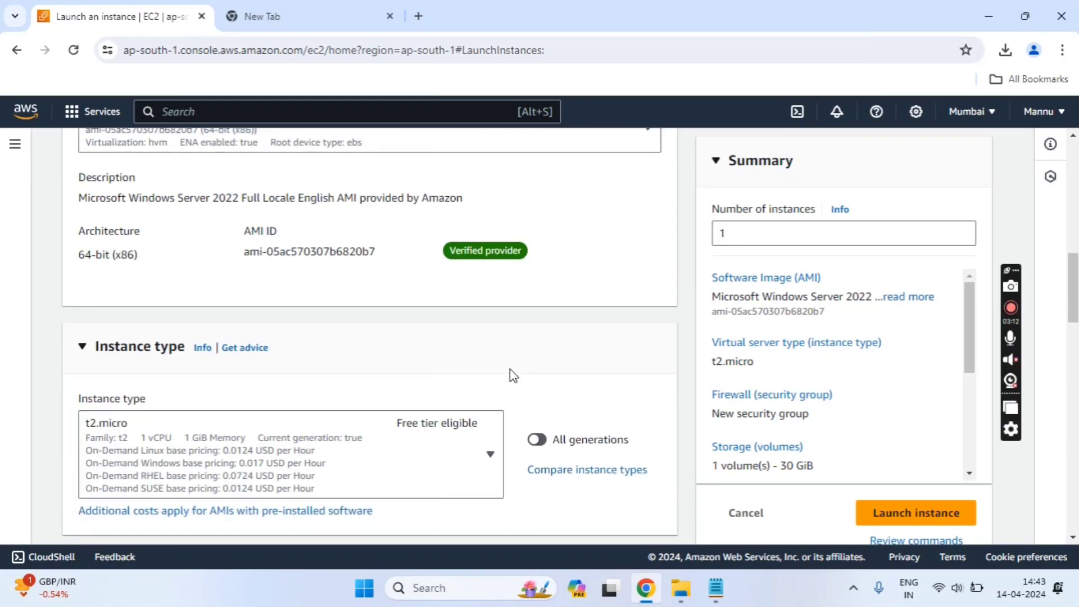
pyautogui.scroll(-2, 510, 375)
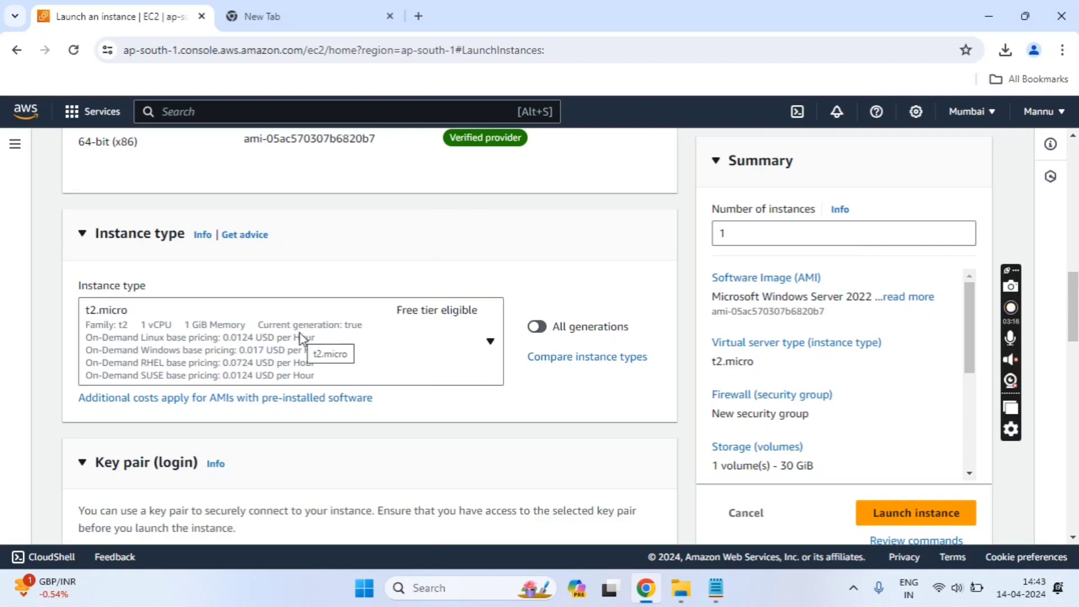
pyautogui.click(301, 337)
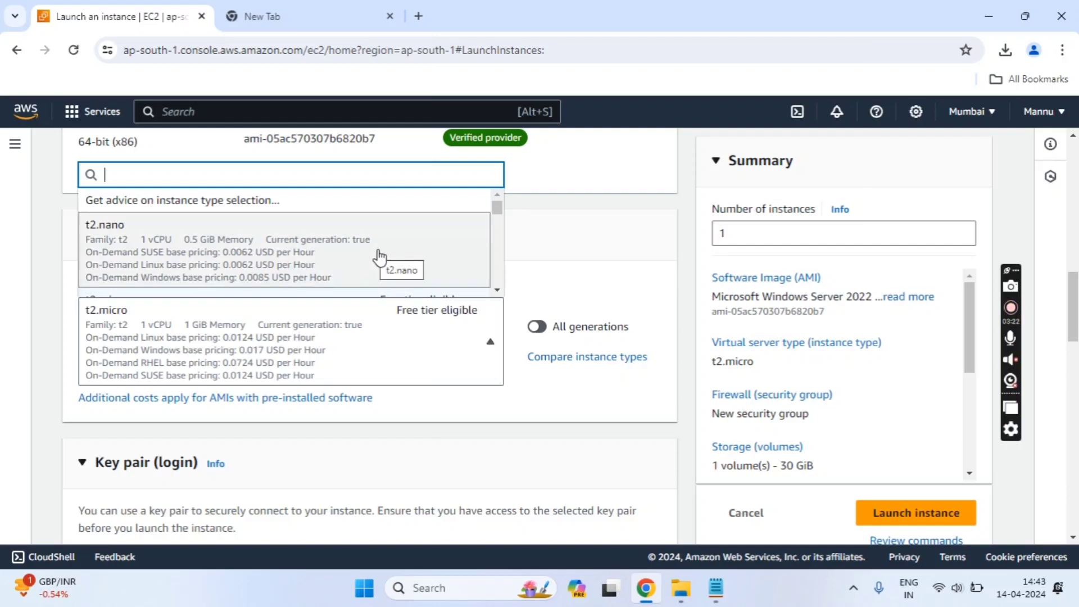
pyautogui.scroll(-2, 380, 258)
pyautogui.scroll(-1, 380, 257)
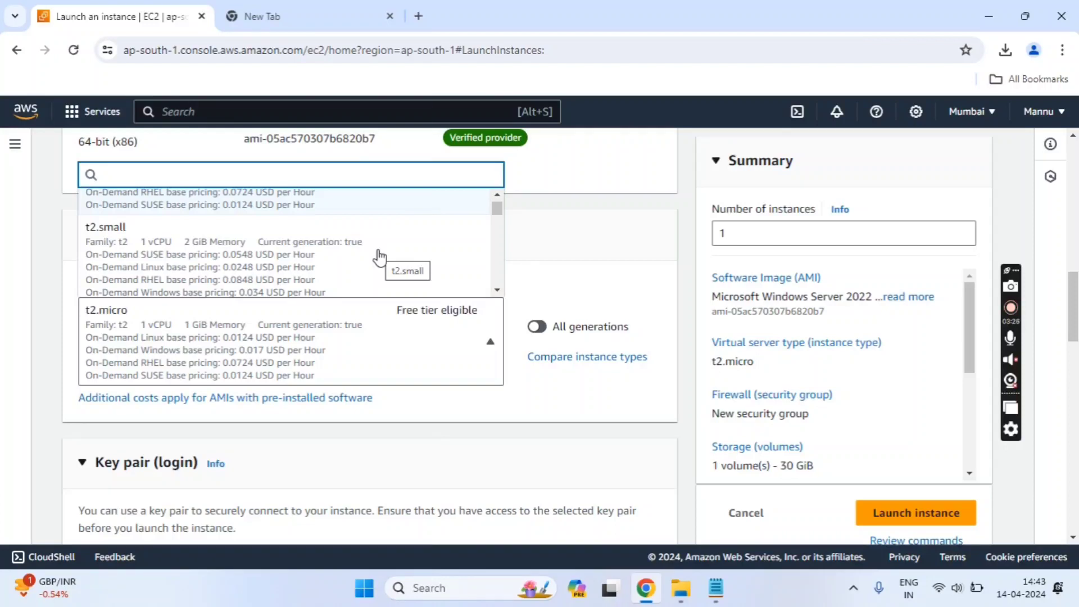
pyautogui.scroll(-1, 380, 257)
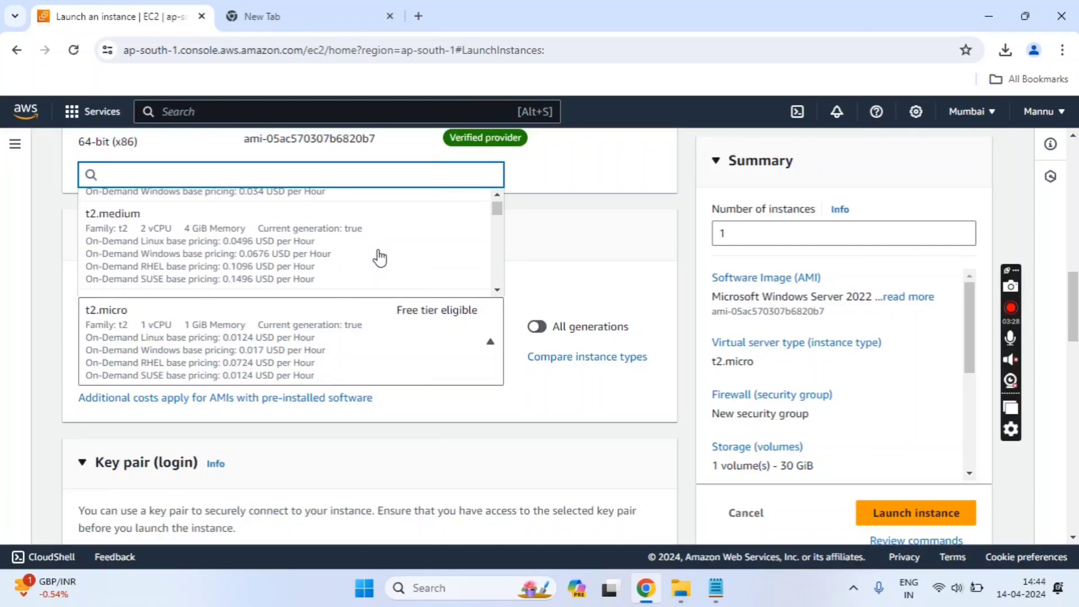
pyautogui.scroll(-3, 380, 257)
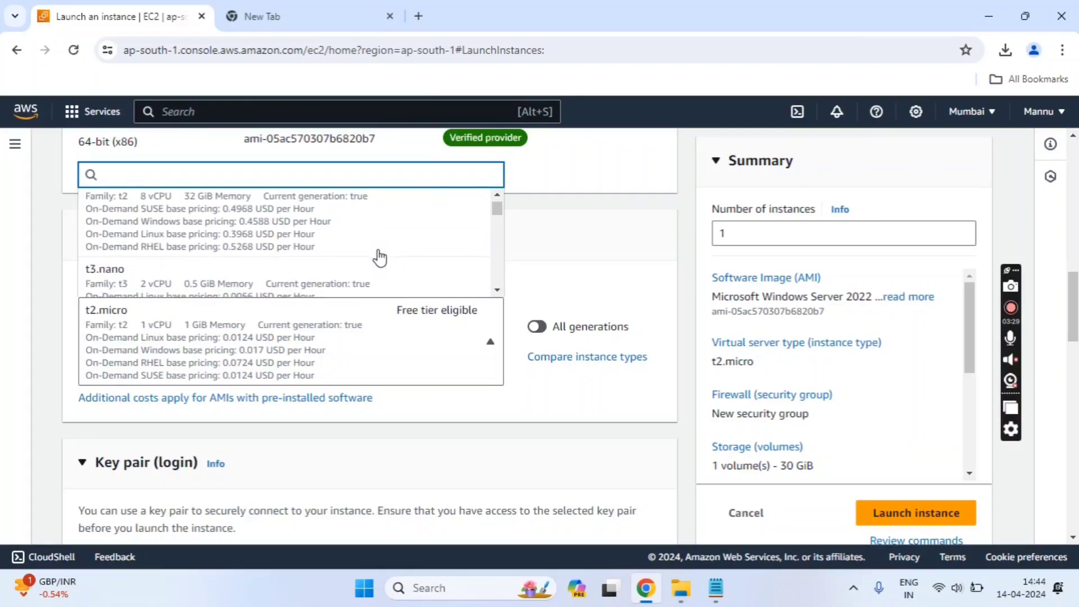
pyautogui.scroll(-2, 380, 257)
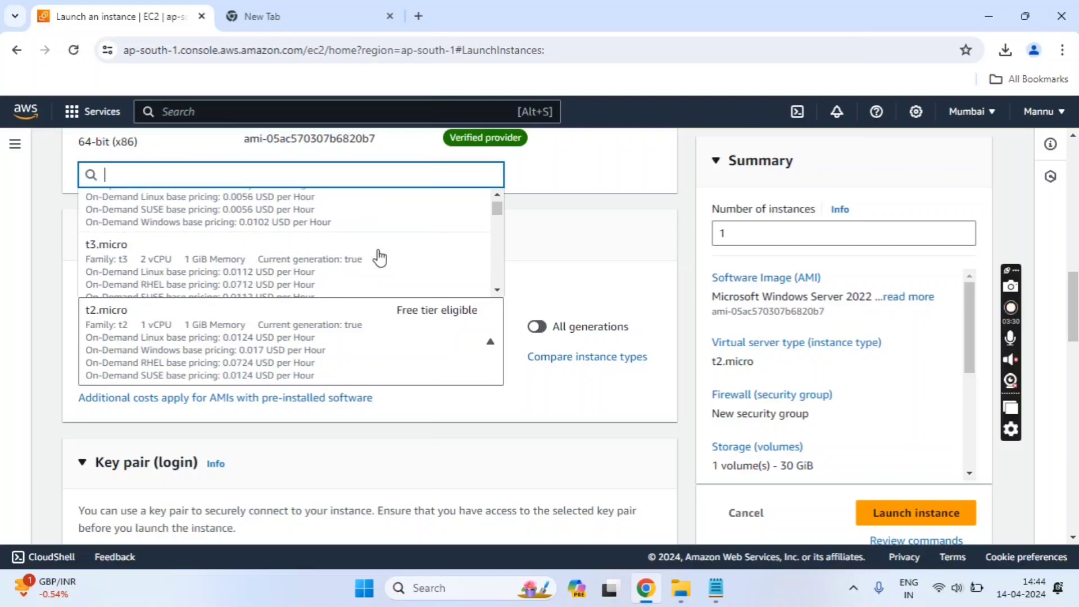
pyautogui.click(579, 247)
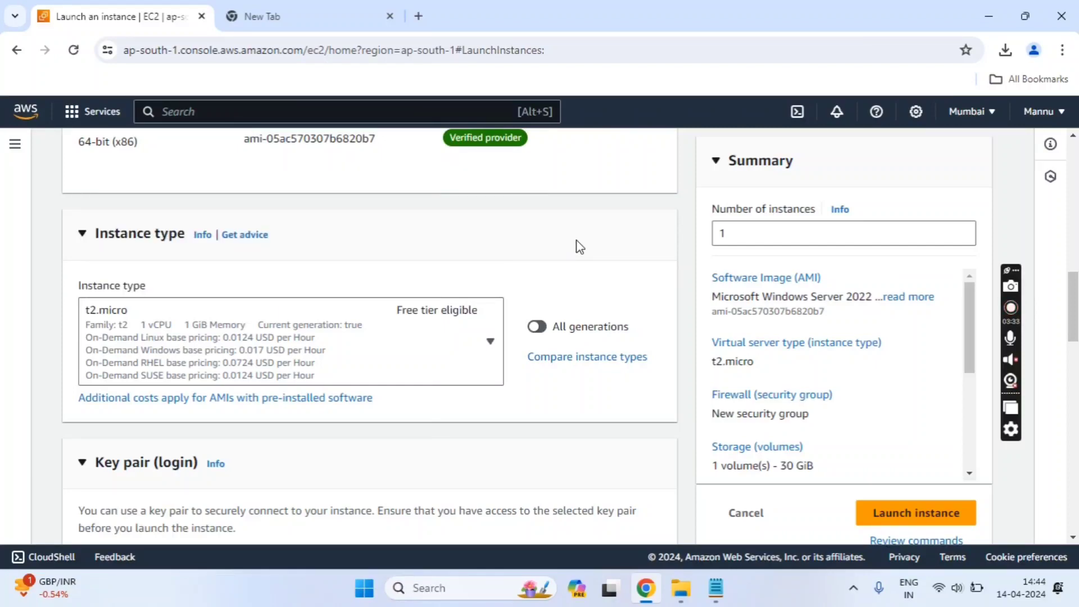
# Create a new RSA key pair named my_key in .pem format for logging in to the instance.
pyautogui.scroll(-3, 580, 247)
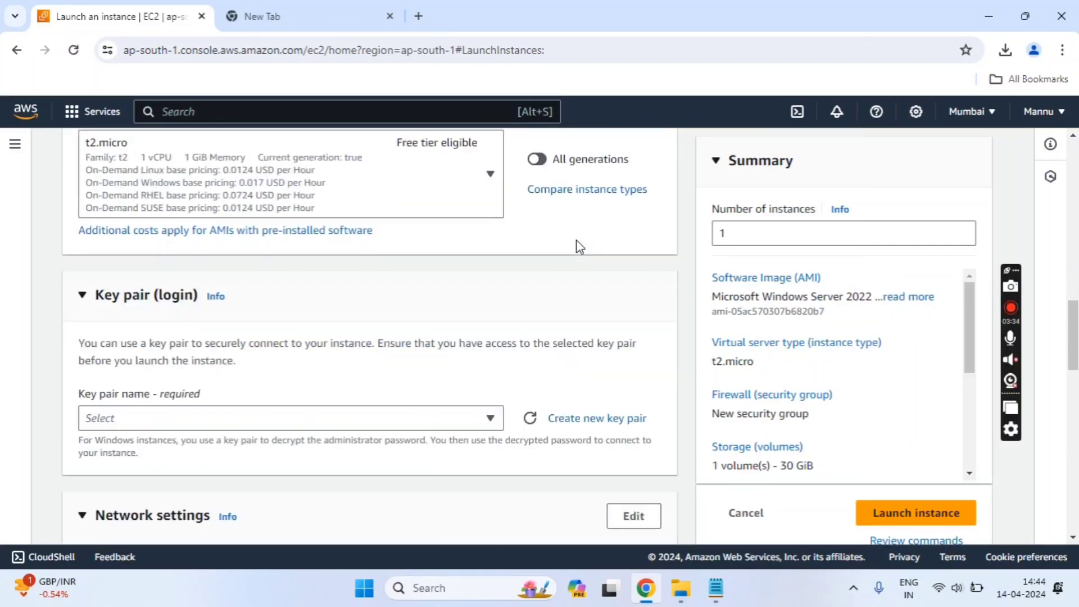
pyautogui.click(196, 427)
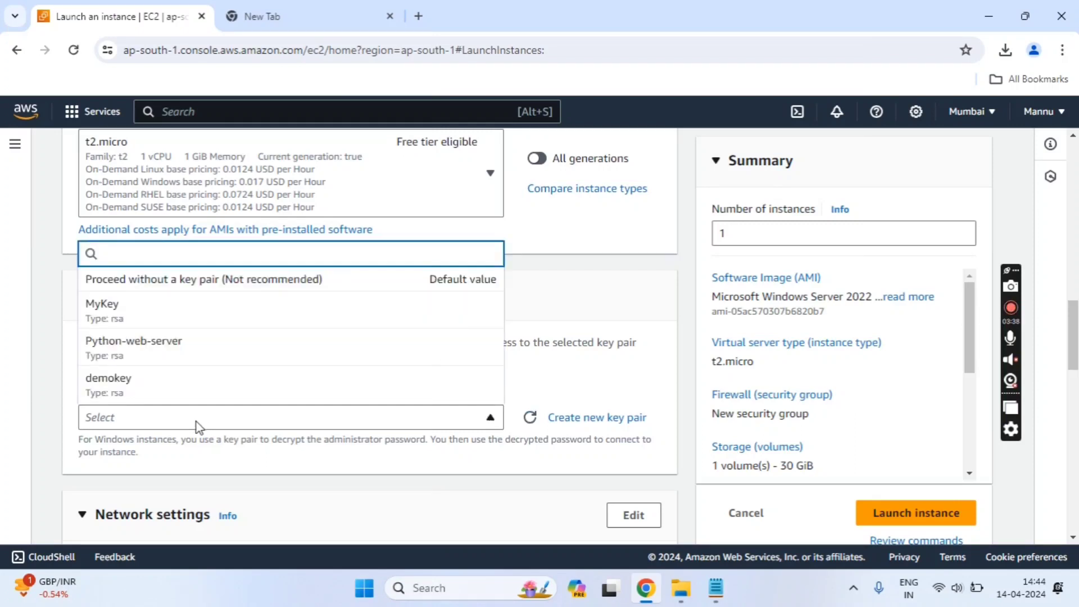
pyautogui.click(622, 341)
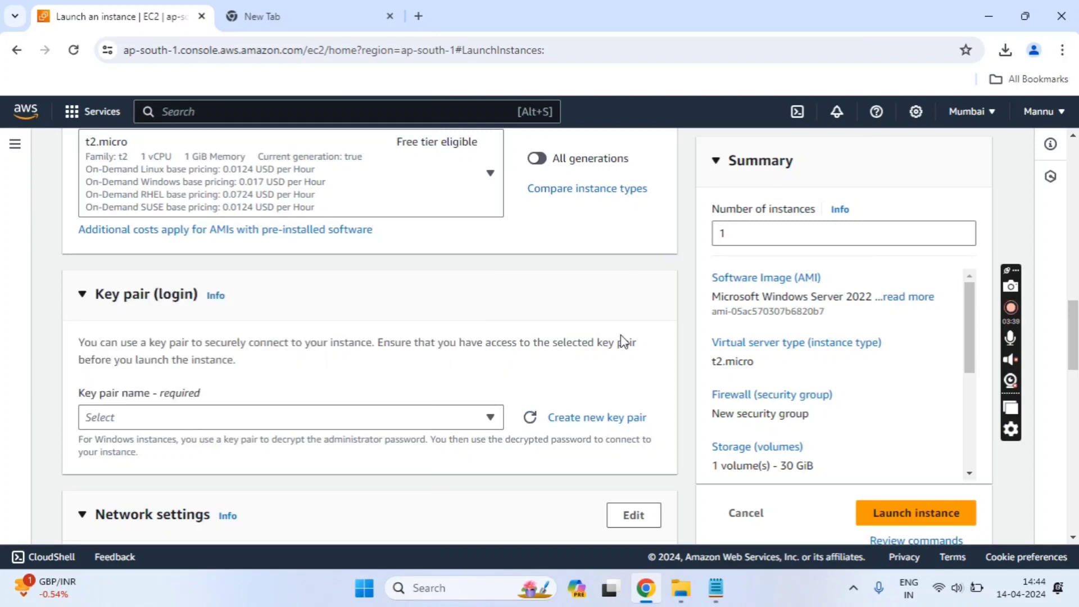
pyautogui.click(601, 418)
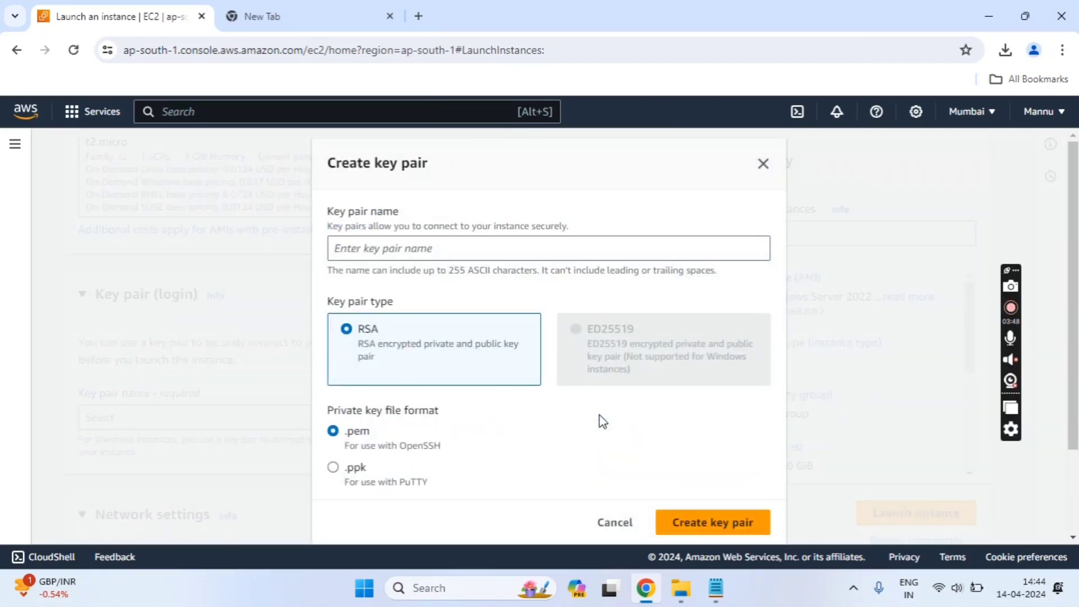
pyautogui.click(422, 254)
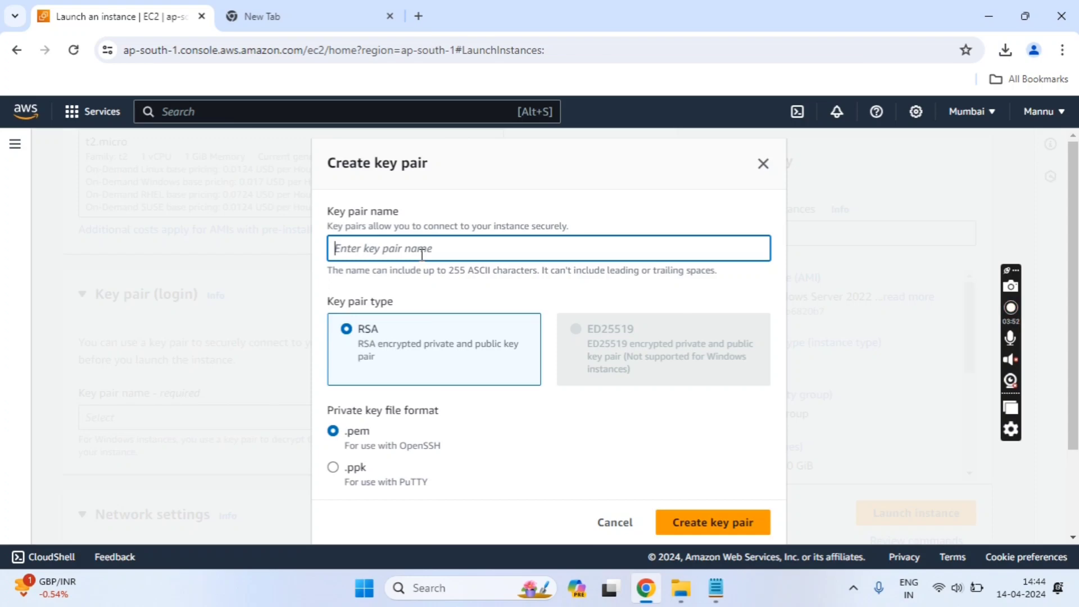
pyautogui.write('my')
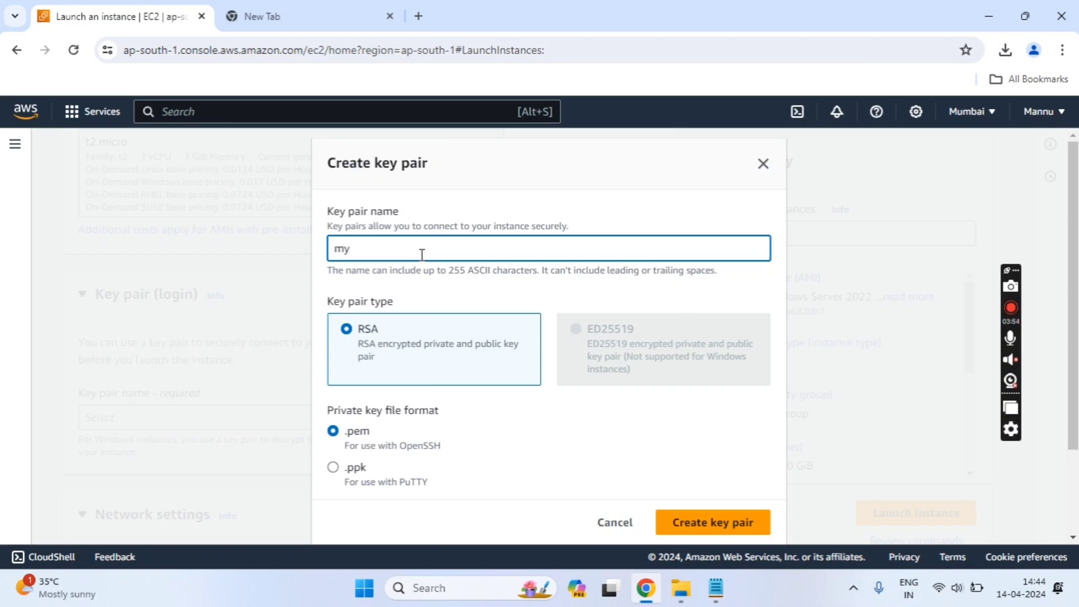
pyautogui.write('_ley')
pyautogui.press('BackSpace')
pyautogui.press('BackSpace')
pyautogui.write('k')
pyautogui.press('BackSpace')
pyautogui.press('BackSpace')
pyautogui.write('key')
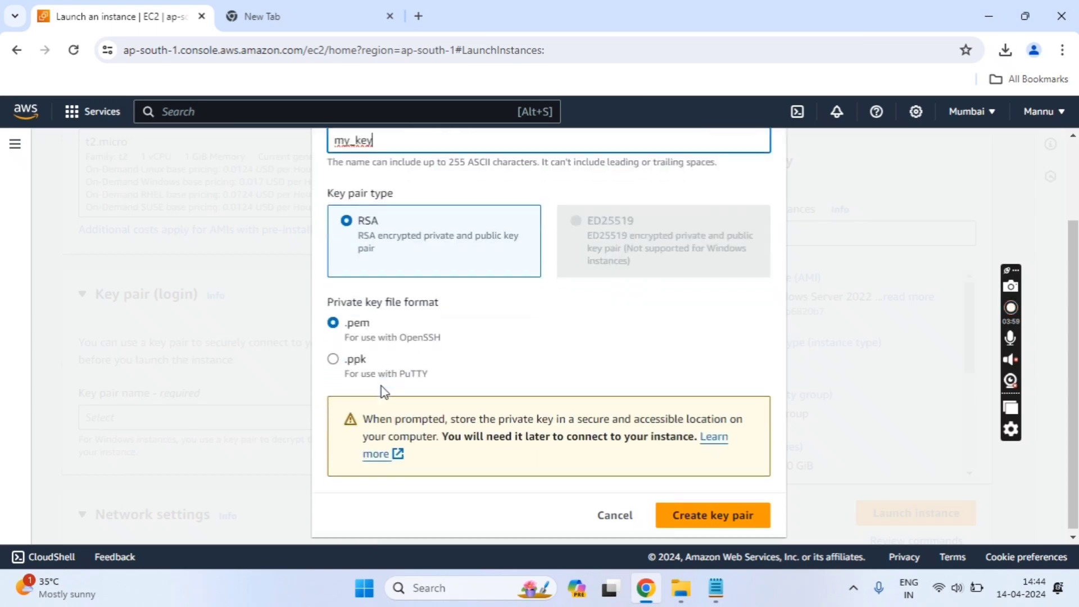
pyautogui.scroll(-2, 380, 390)
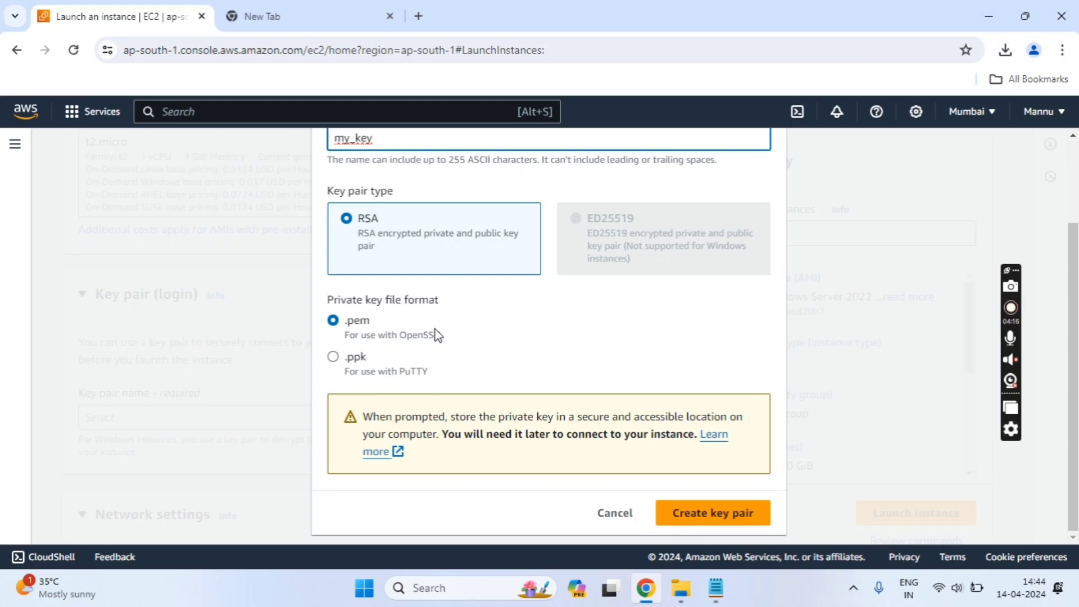
pyautogui.click(704, 513)
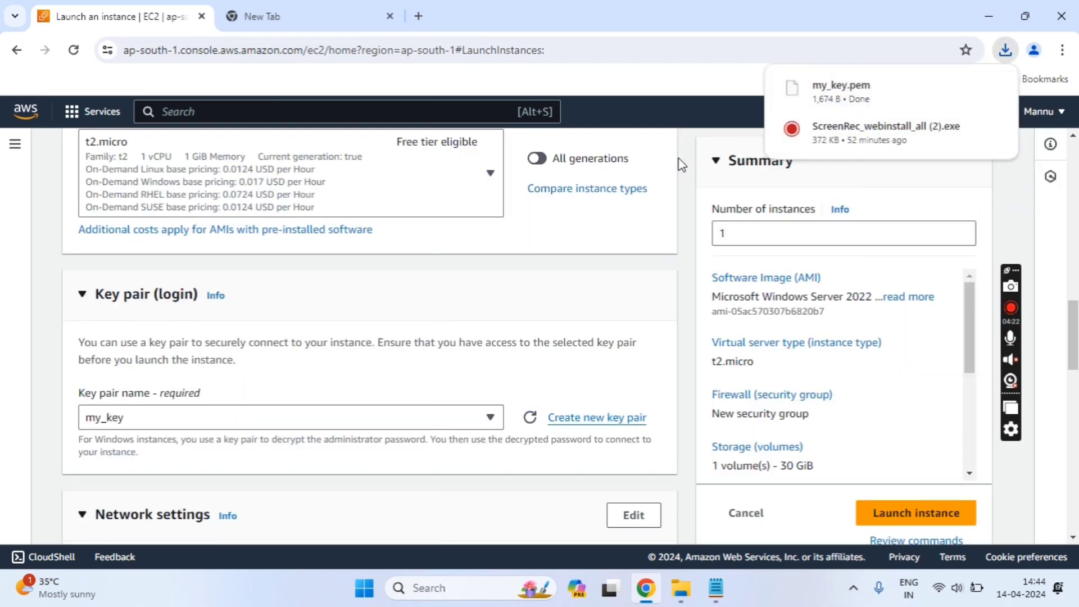
# Allow HTTPS and HTTP traffic from the internet in the new security group, keeping RDP traffic allowed from Anywhere.
pyautogui.scroll(-3, 288, 324)
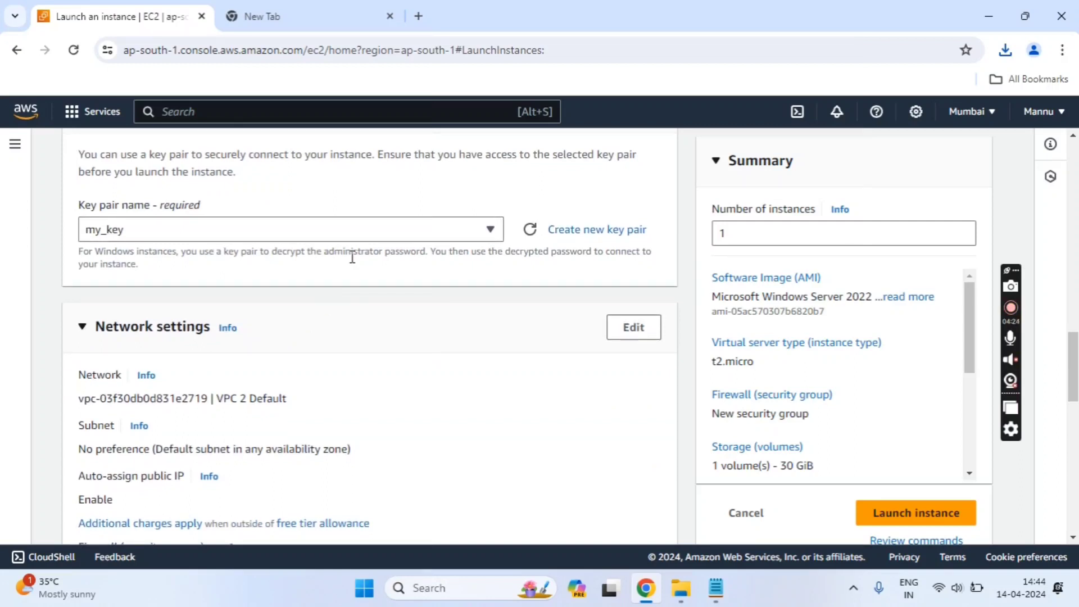
pyautogui.scroll(-1, 351, 260)
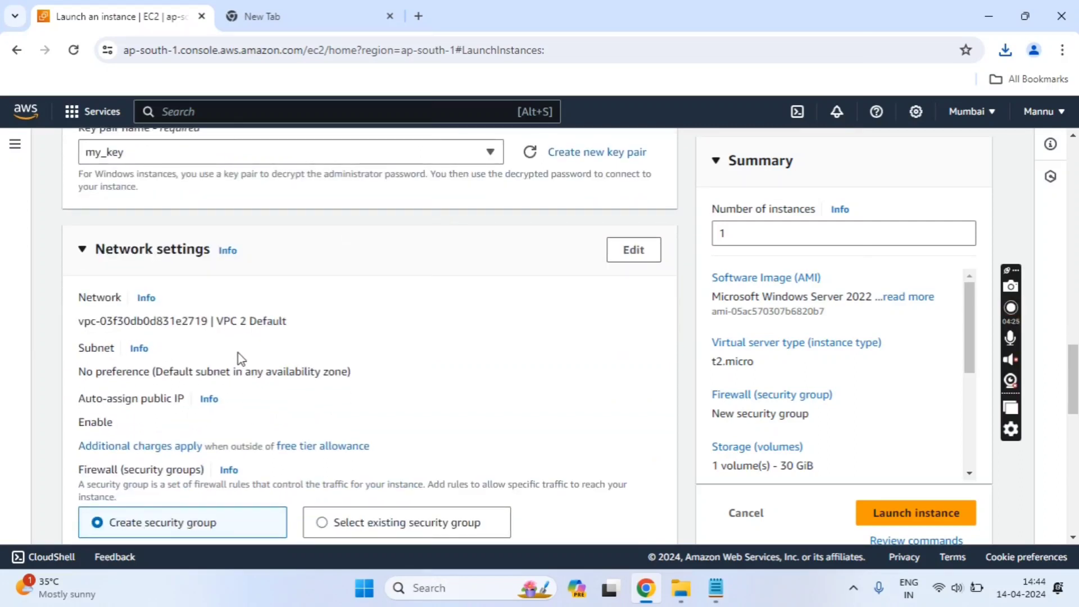
pyautogui.scroll(-2, 242, 360)
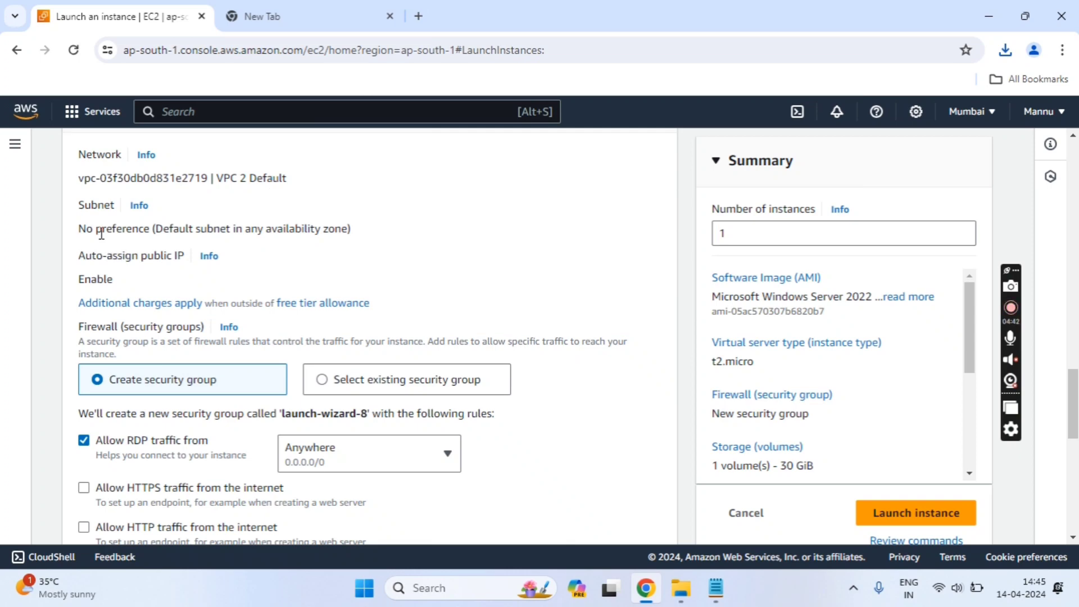
pyautogui.scroll(-3, 289, 230)
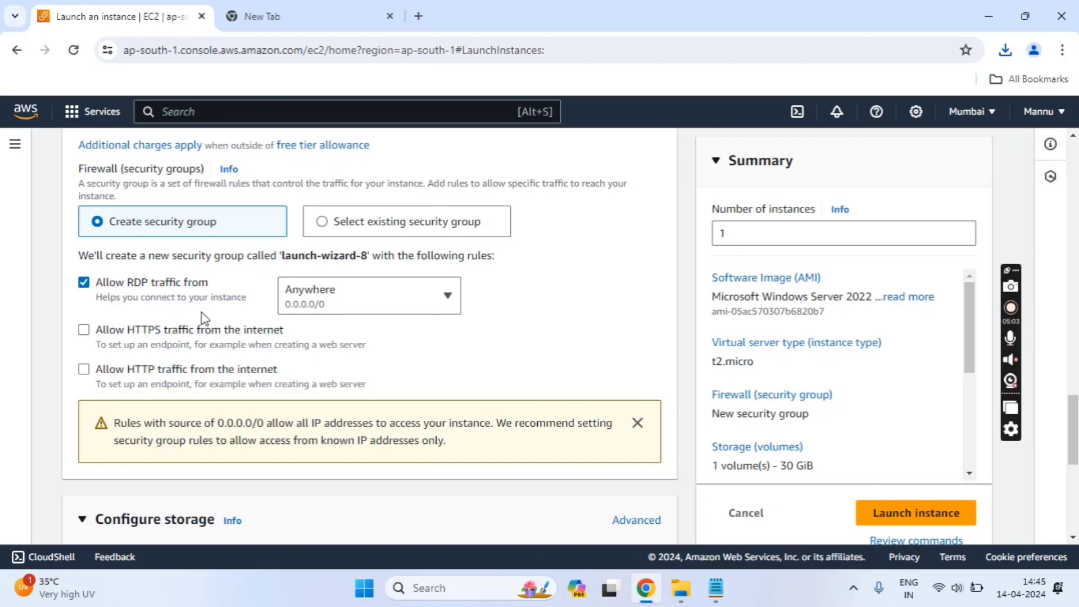
pyautogui.click(84, 331)
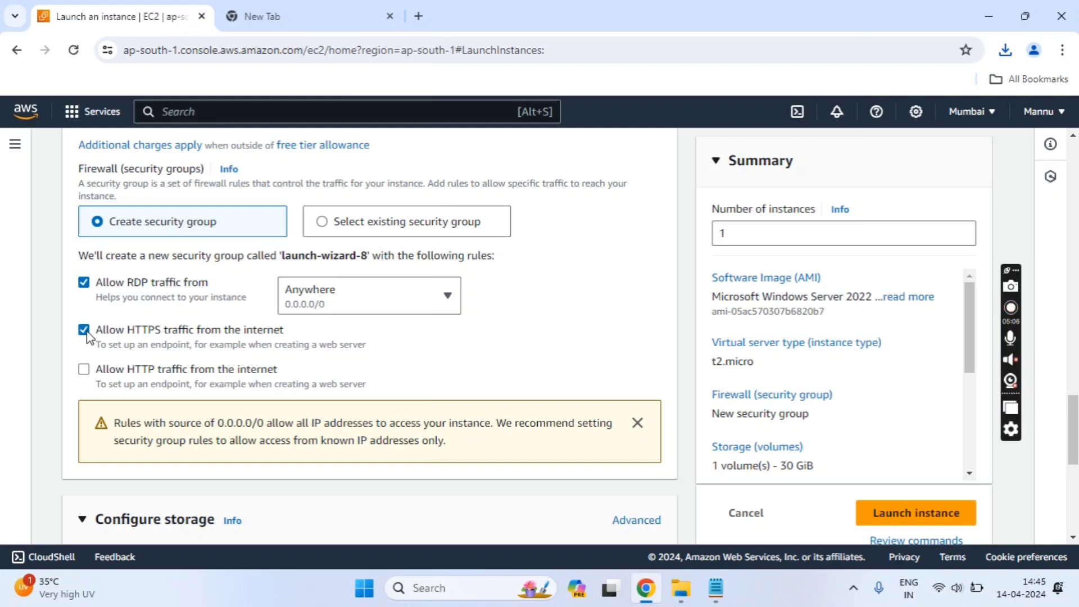
pyautogui.click(84, 371)
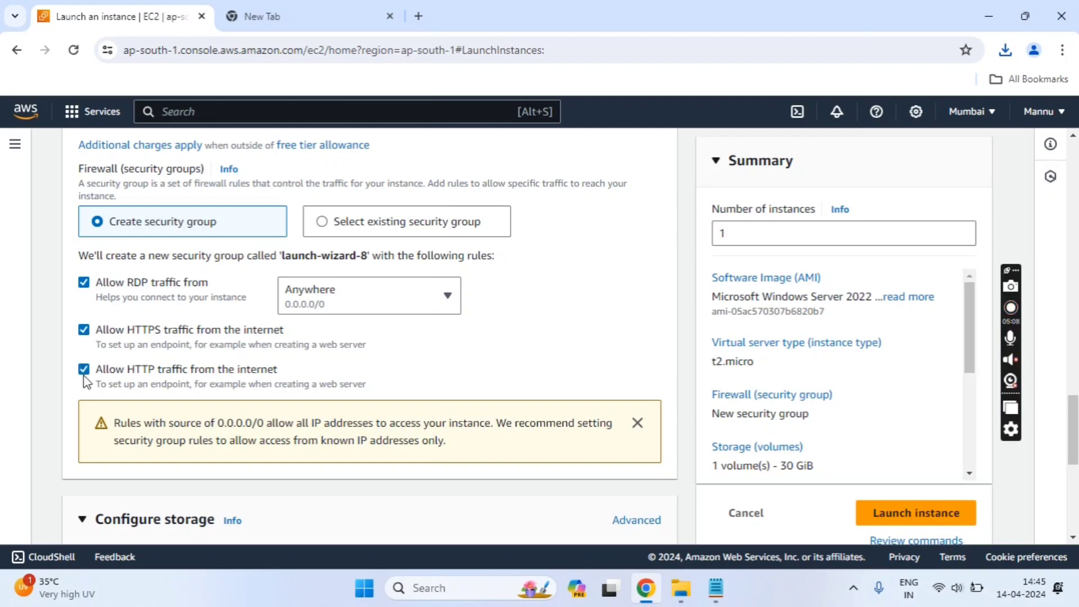
pyautogui.click(347, 309)
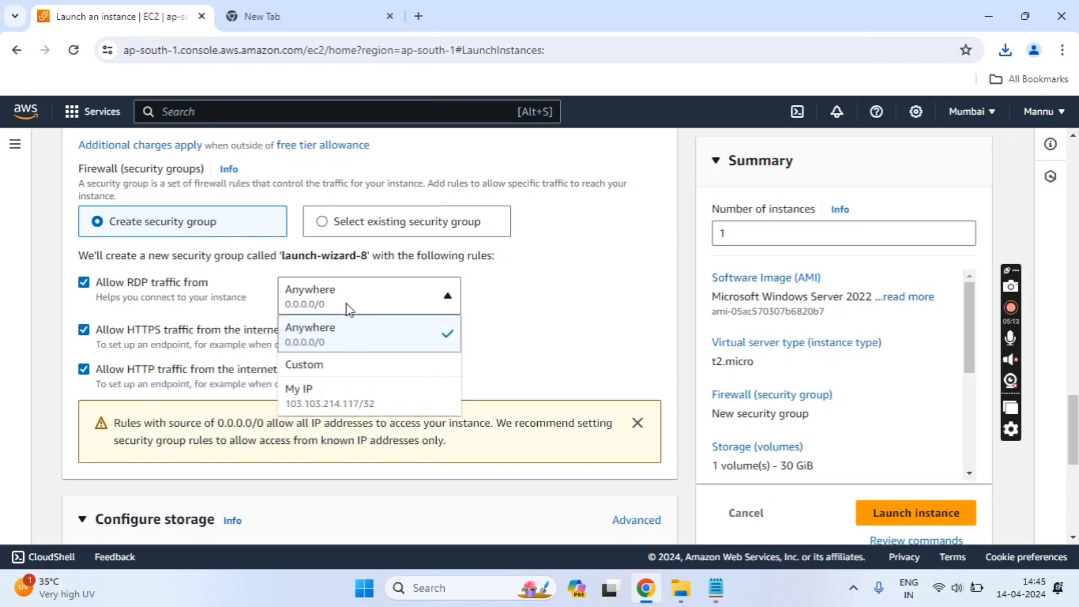
pyautogui.click(561, 326)
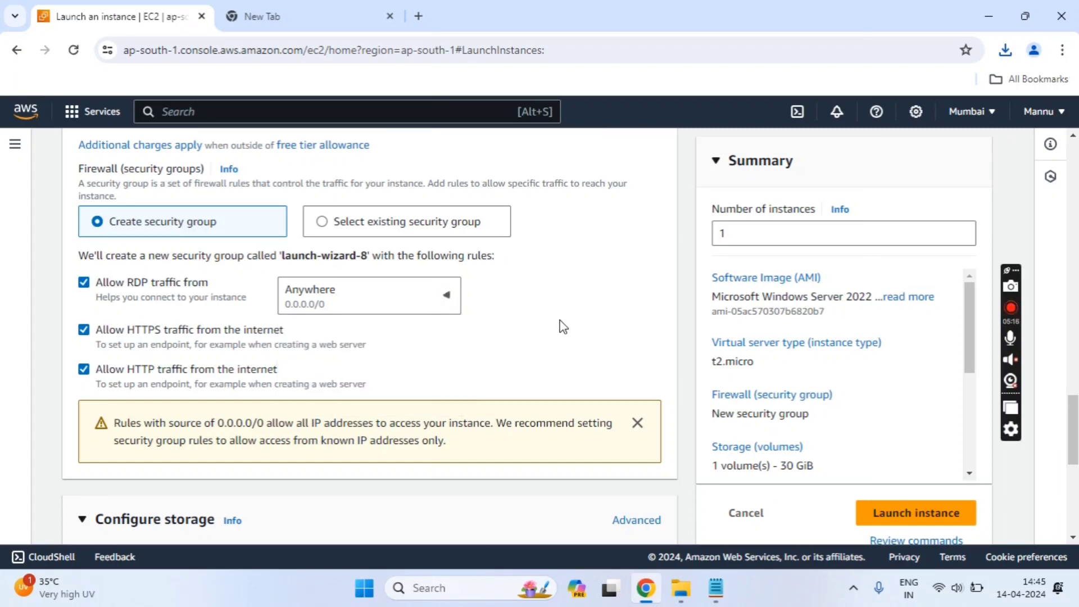
# Review the root volume's size and available volume types, keeping 30 GiB and gp2.
pyautogui.scroll(-2, 561, 325)
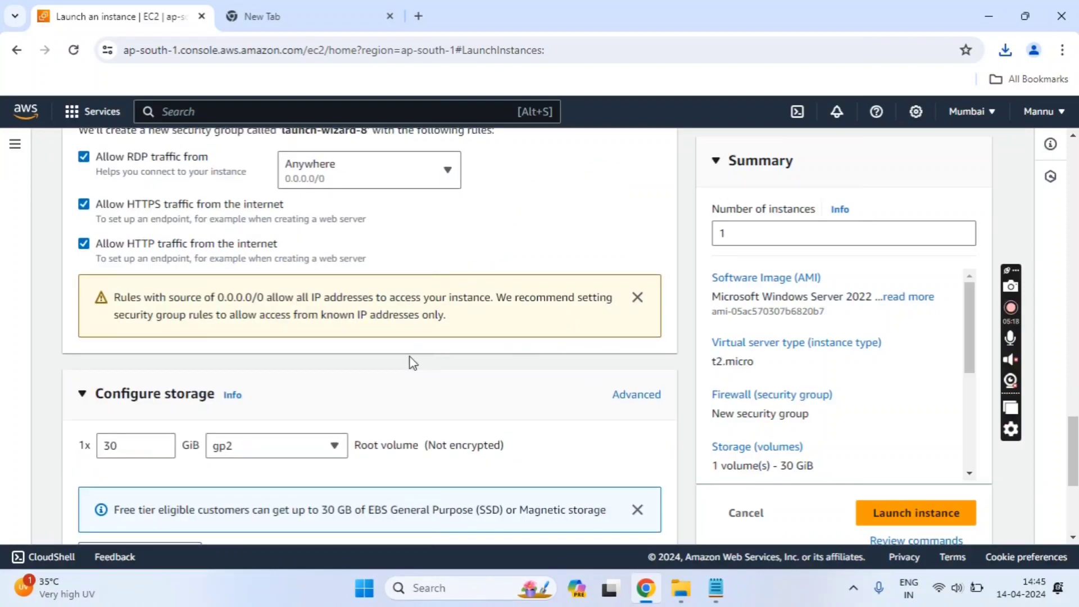
pyautogui.scroll(-2, 409, 361)
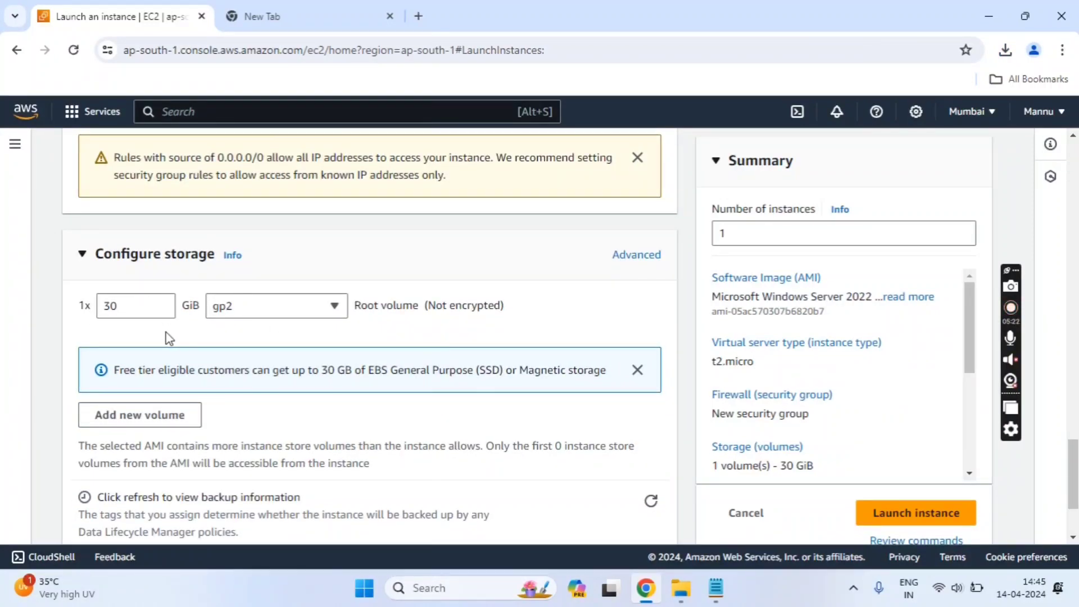
pyautogui.click(320, 312)
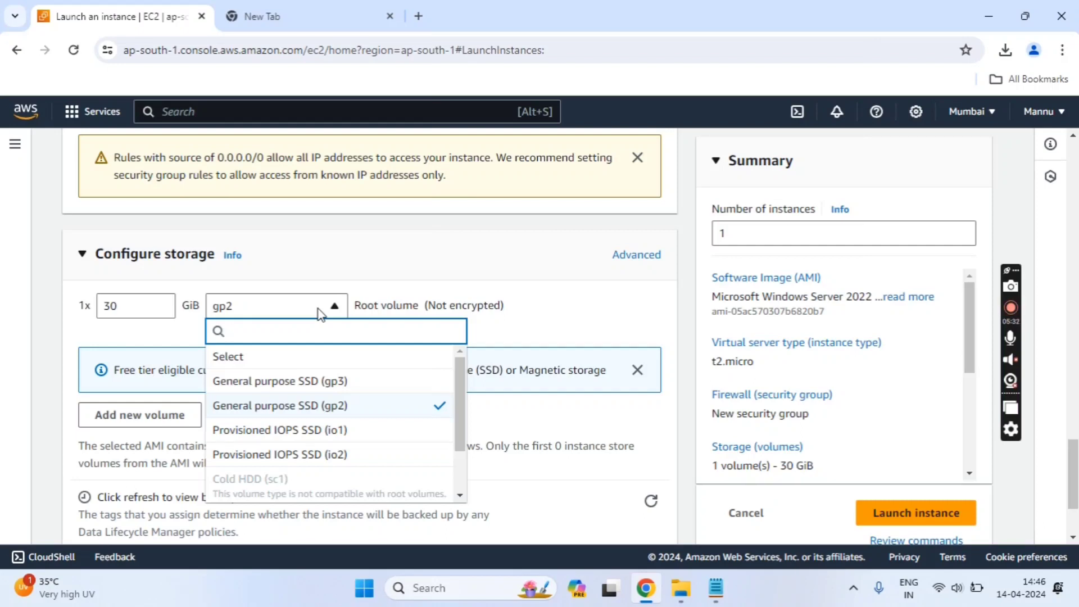
pyautogui.click(140, 317)
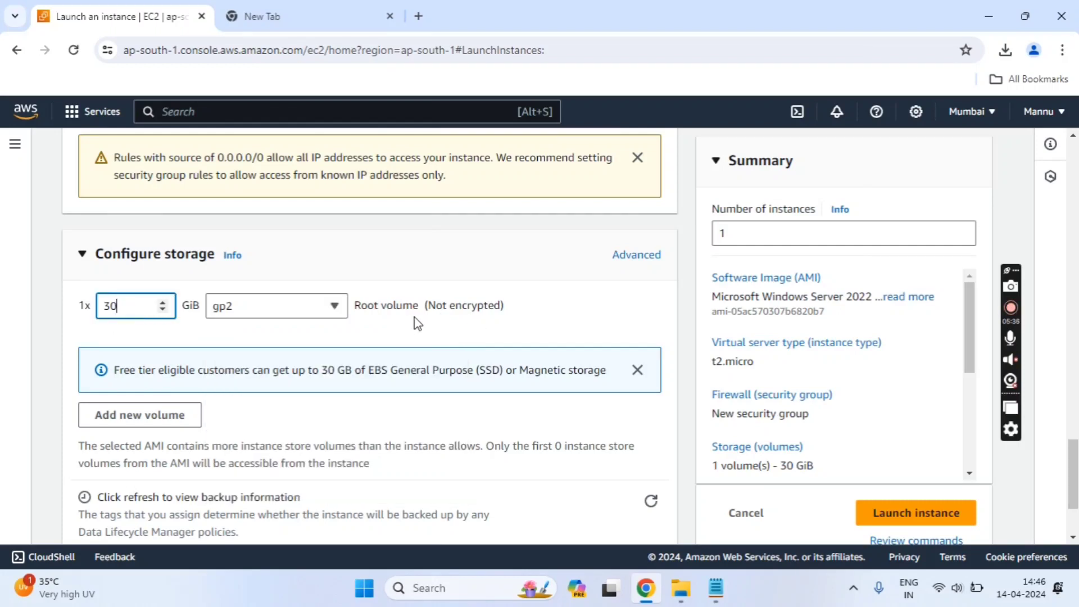
# Expand the advanced details of the instance configuration, examine the available options through to the user data, and collapse them again.
pyautogui.scroll(-2, 354, 423)
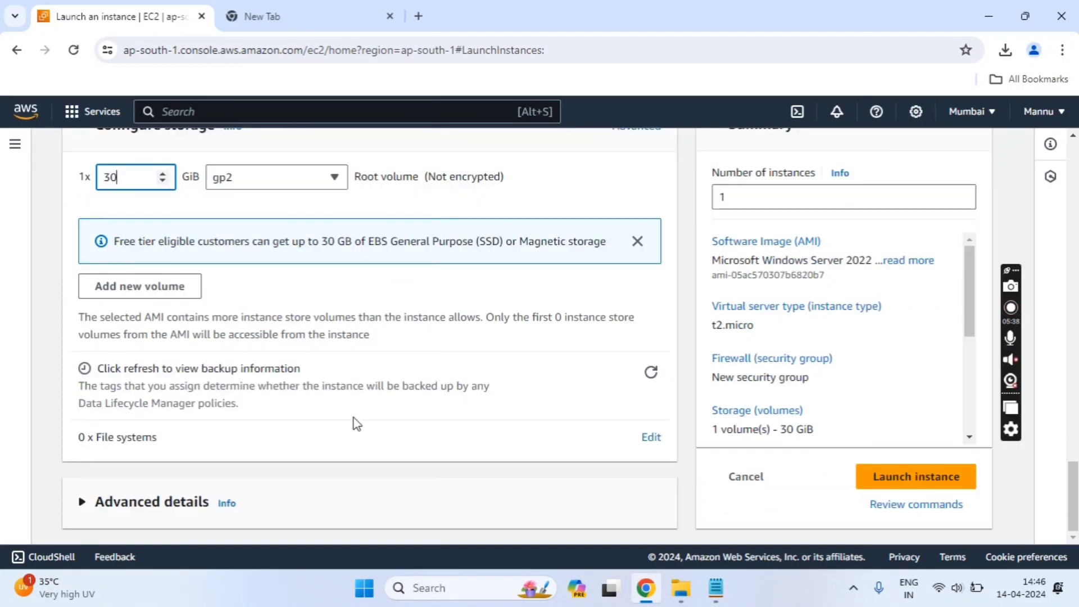
pyautogui.click(117, 505)
pyautogui.scroll(-5, 113, 503)
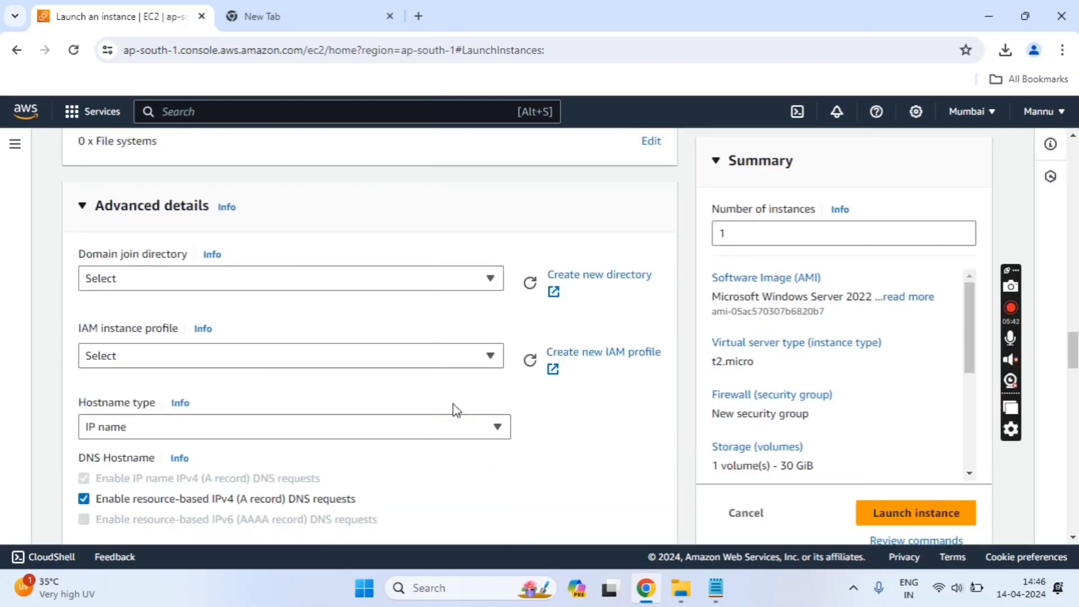
pyautogui.scroll(-15, 454, 406)
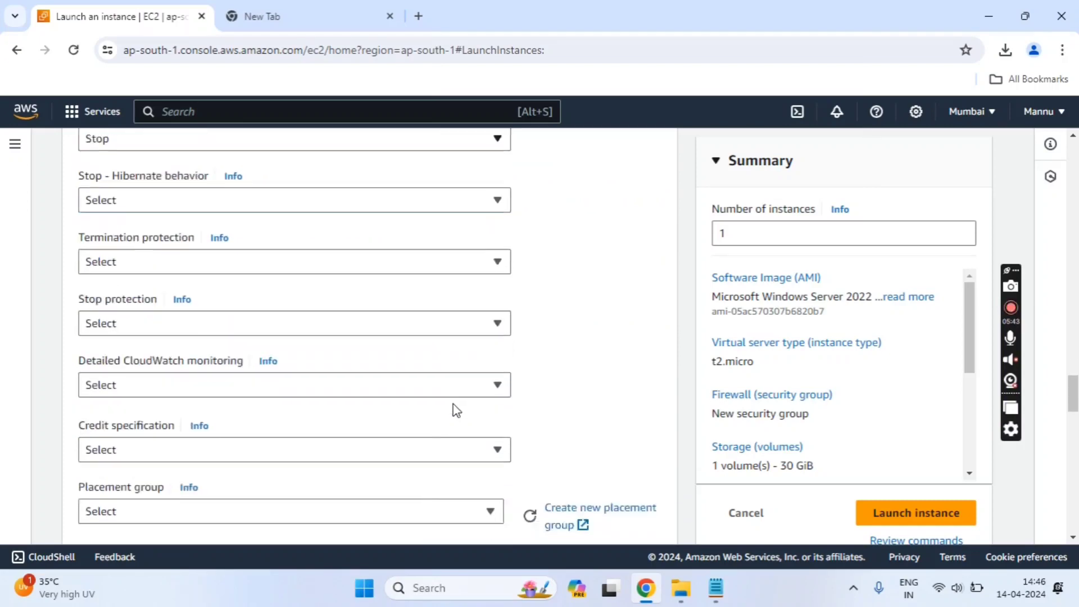
pyautogui.scroll(-15, 453, 403)
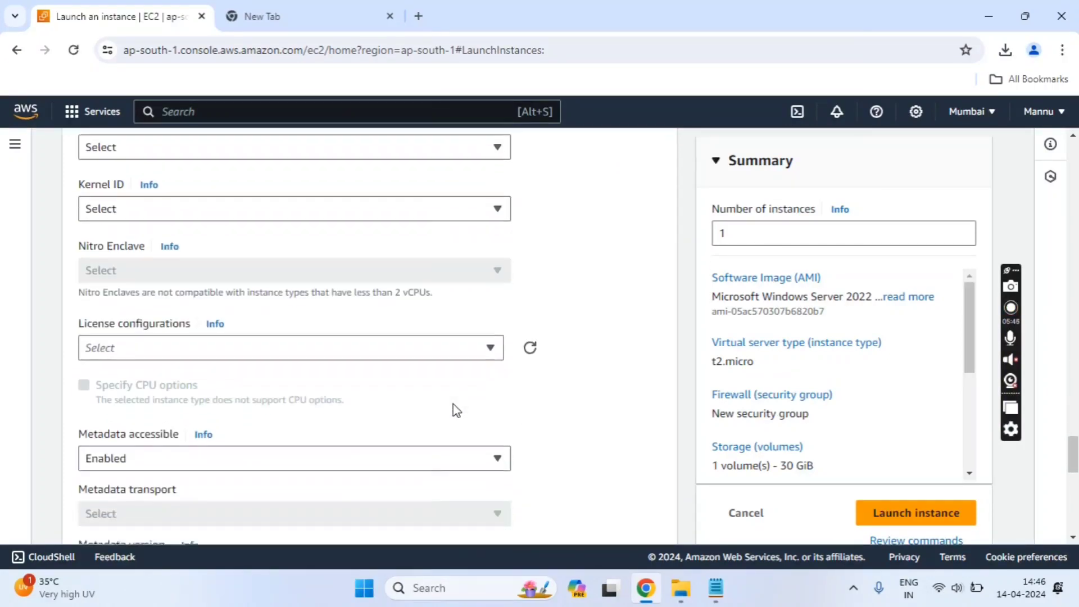
pyautogui.scroll(-2, 539, 388)
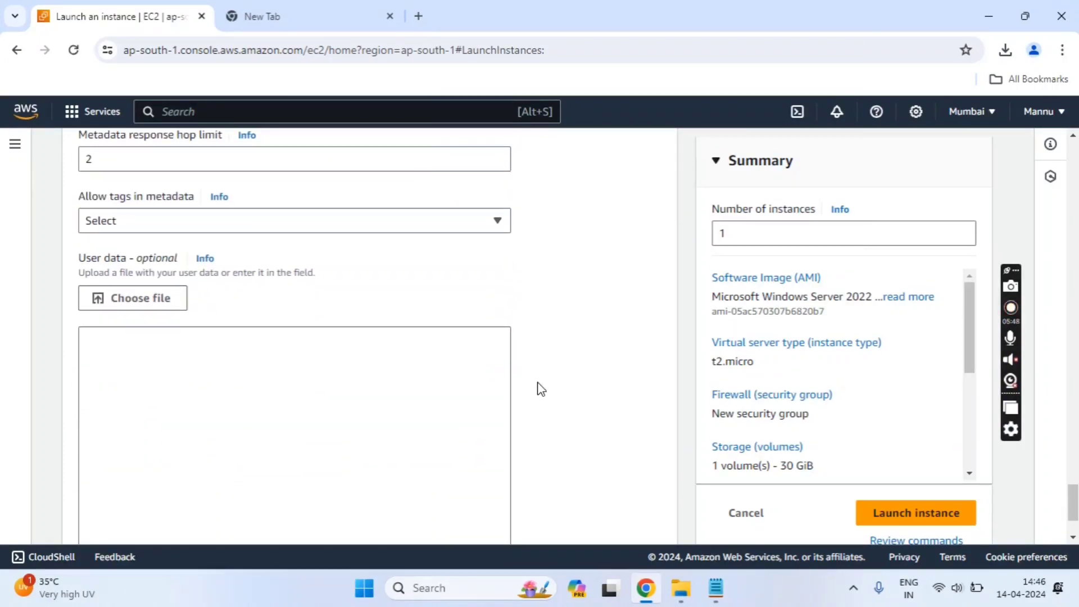
pyautogui.scroll(20, 540, 387)
pyautogui.scroll(5, 277, 447)
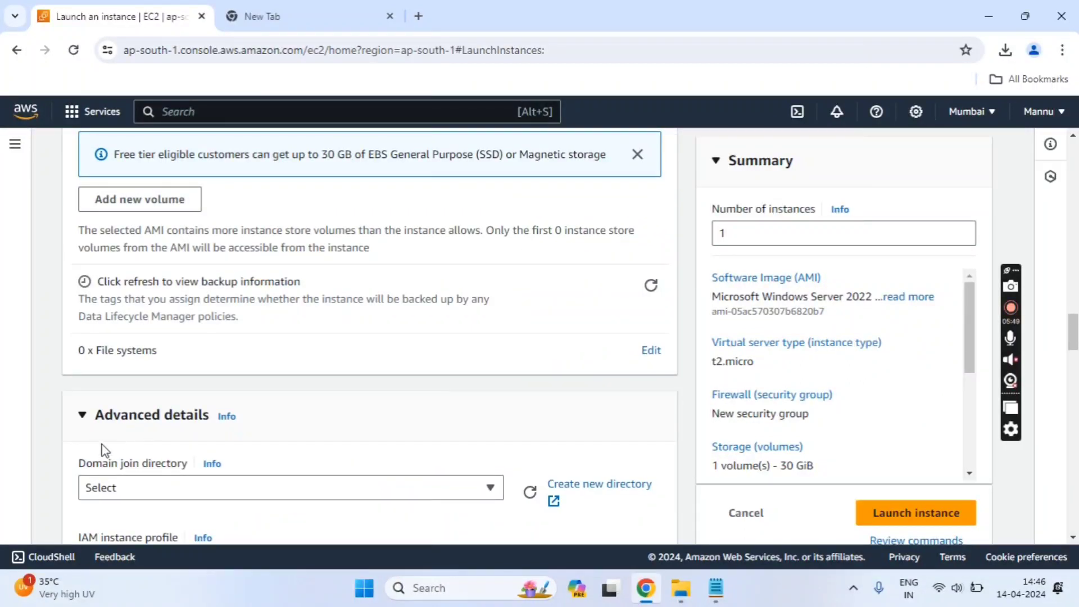
pyautogui.click(105, 422)
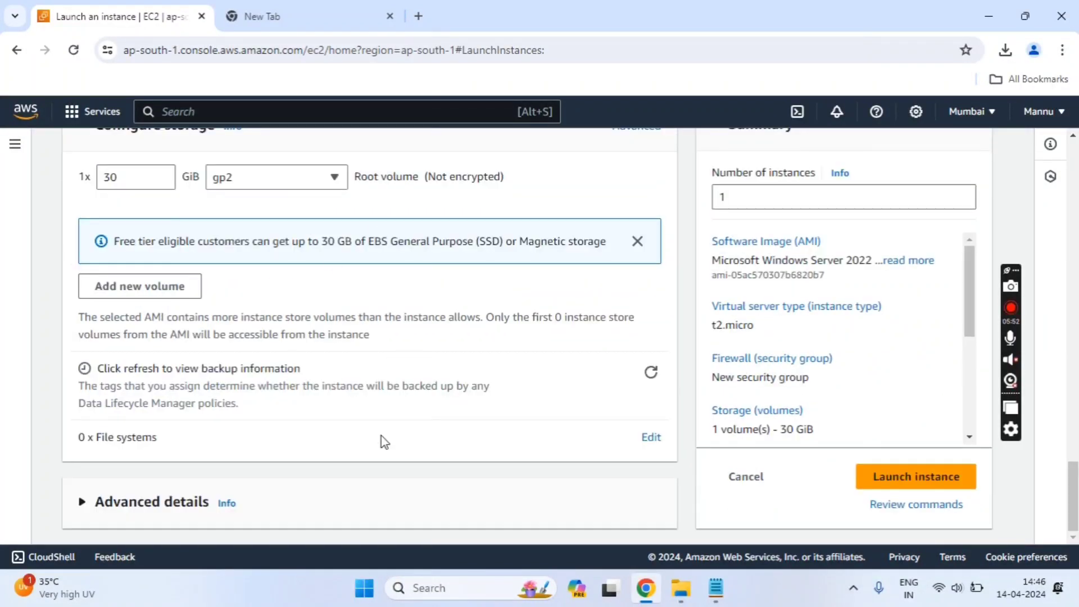
# Launch the instance, open the list of instances, and widen its Name column.
pyautogui.click(896, 475)
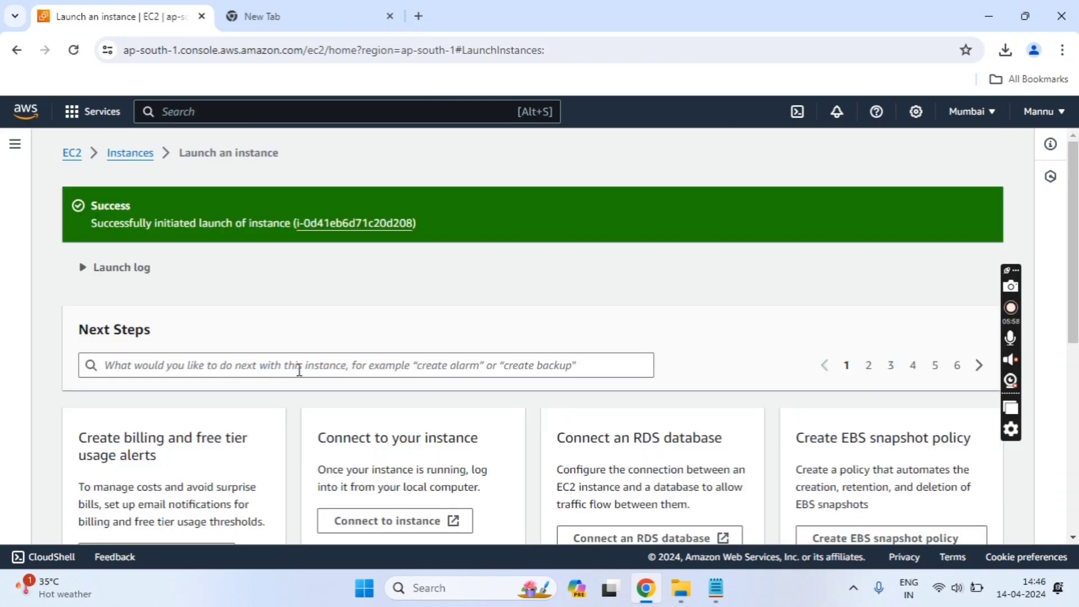
pyautogui.click(143, 157)
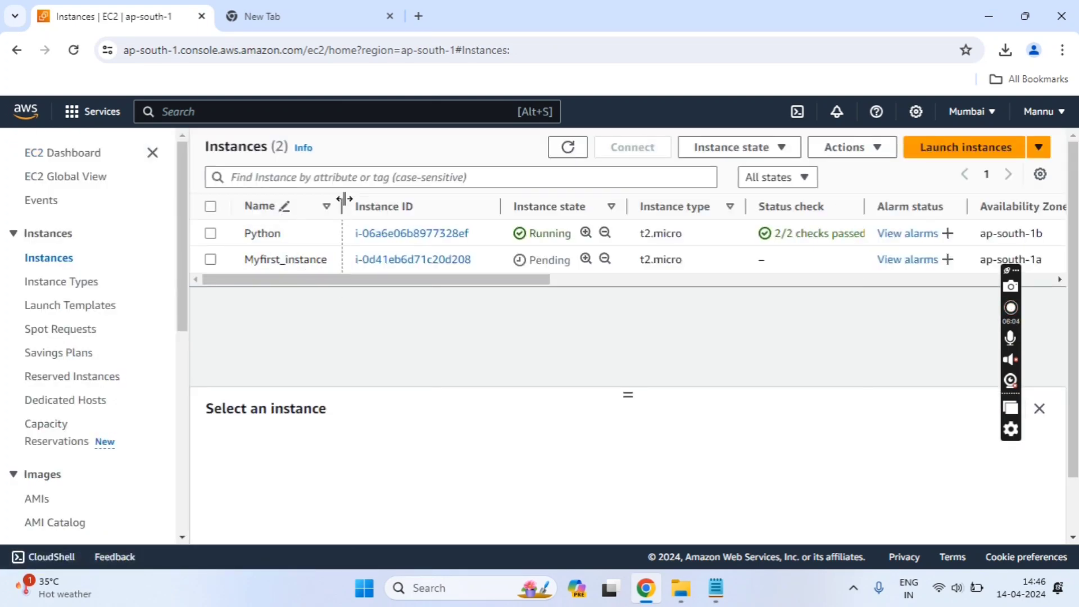
pyautogui.moveTo(344, 199); pyautogui.dragTo(388, 200)
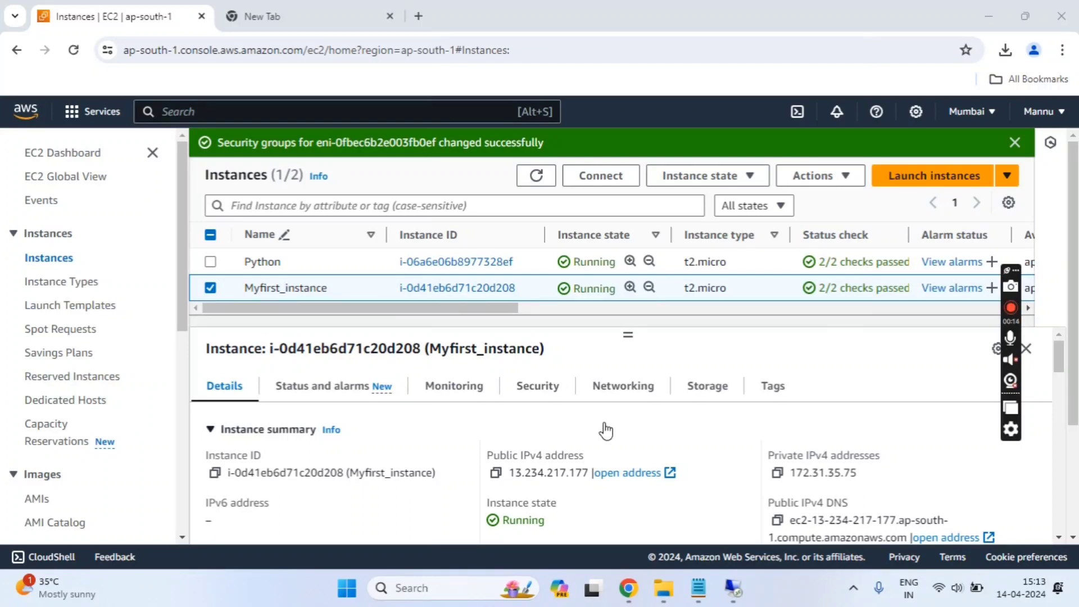
# Copy the public IPv4 address of Myfirst_instance and start a Remote Desktop Connection to 13.234.217.177.
pyautogui.click(497, 473)
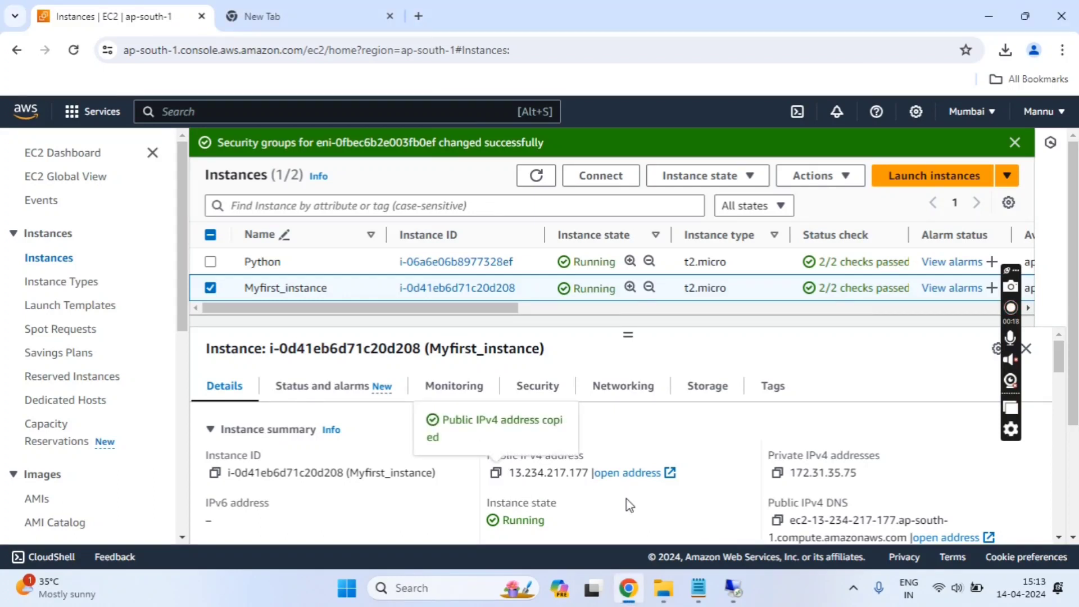
pyautogui.click(733, 588)
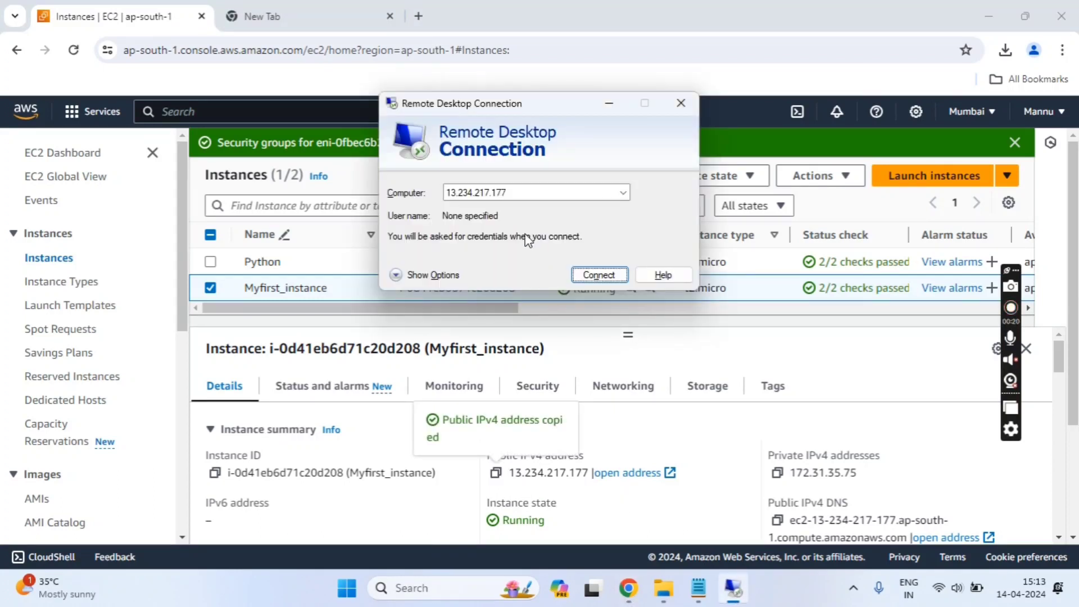
pyautogui.click(523, 192)
pyautogui.click(523, 192)
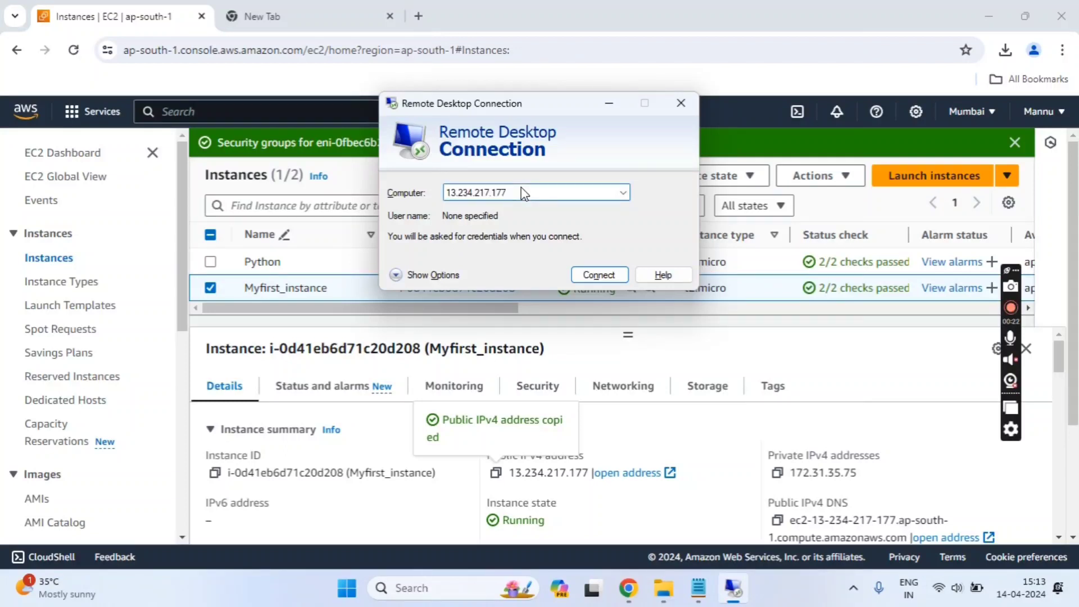
pyautogui.press('Return')
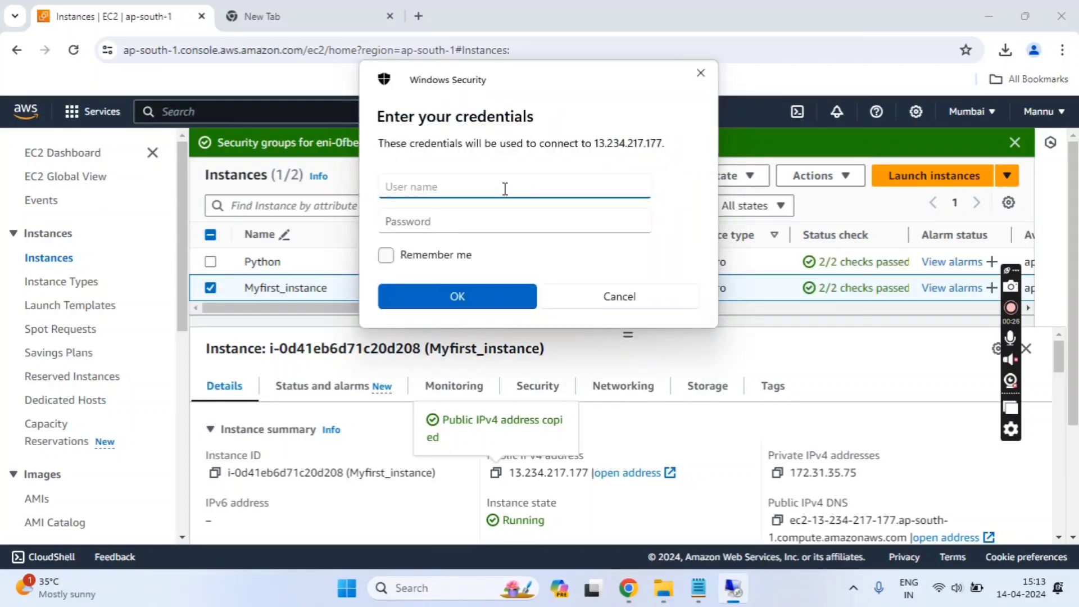
# Copy the Administrator username from the RDP client connection details of Myfirst_instance and enter it in the remote desktop credentials.
pyautogui.click(746, 345)
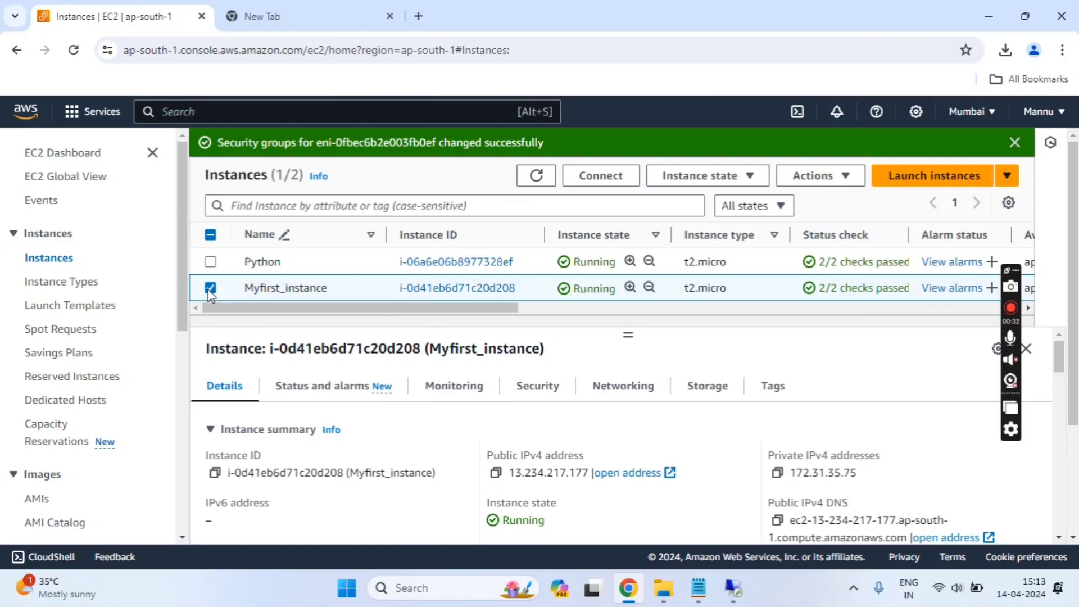
pyautogui.click(603, 183)
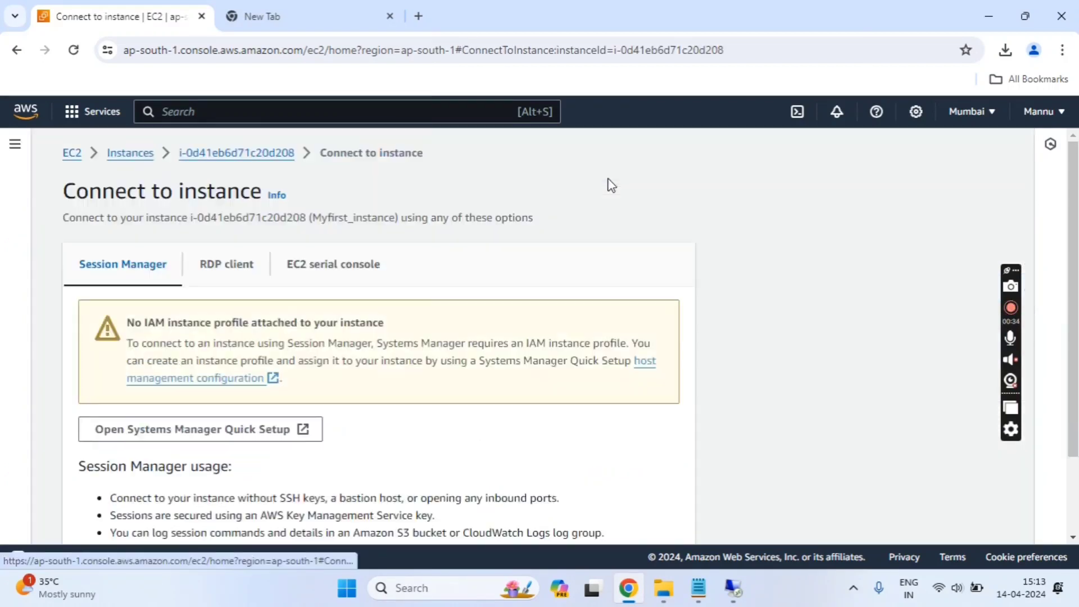
pyautogui.scroll(-1, 315, 252)
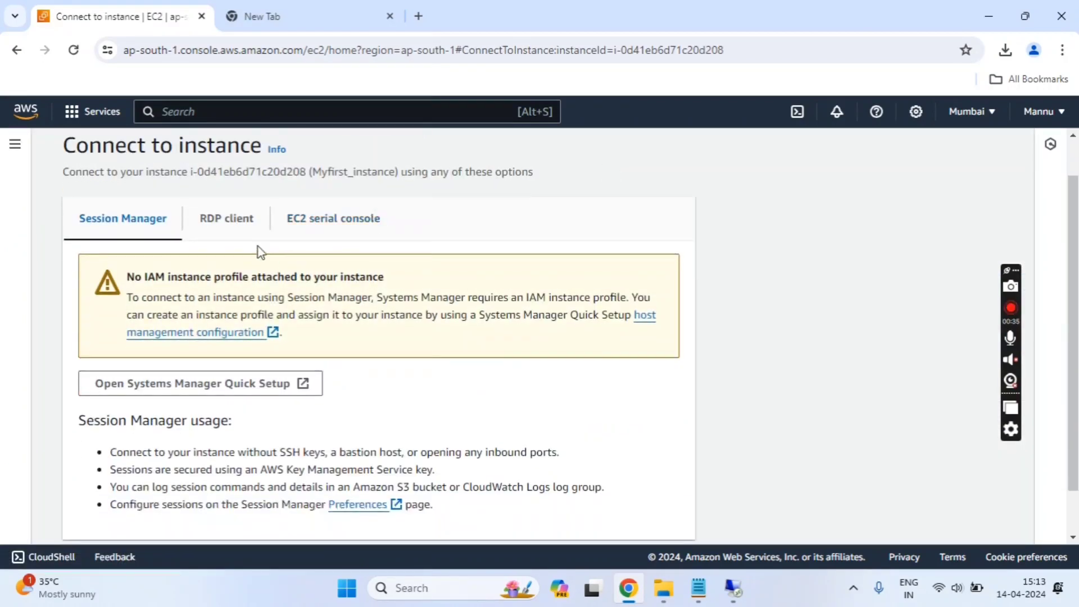
pyautogui.click(226, 219)
pyautogui.scroll(-5, 228, 229)
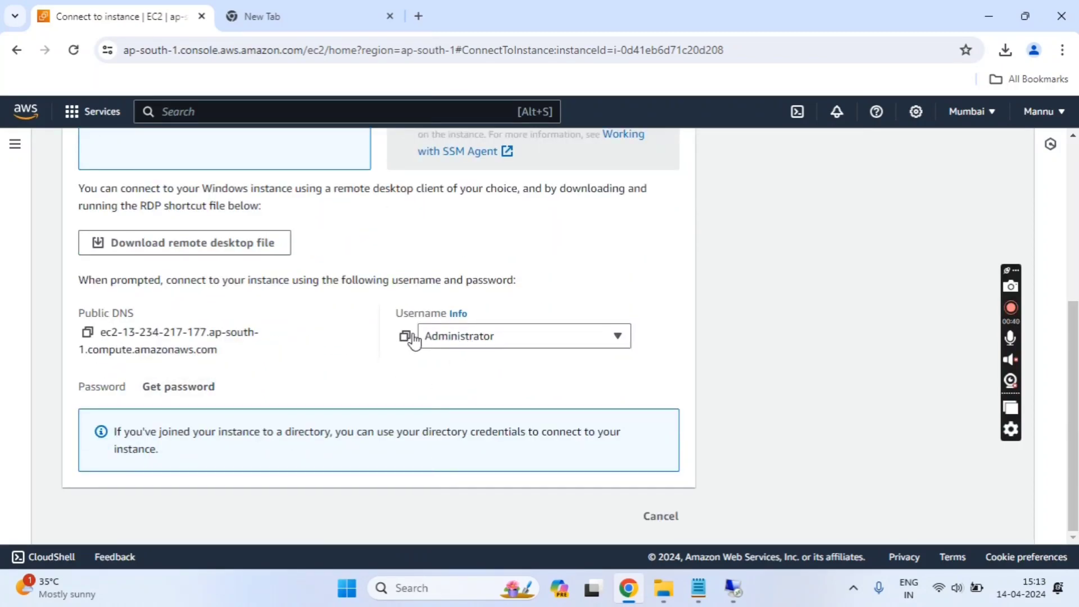
pyautogui.click(404, 335)
pyautogui.hotkey('alt', 'Tab')
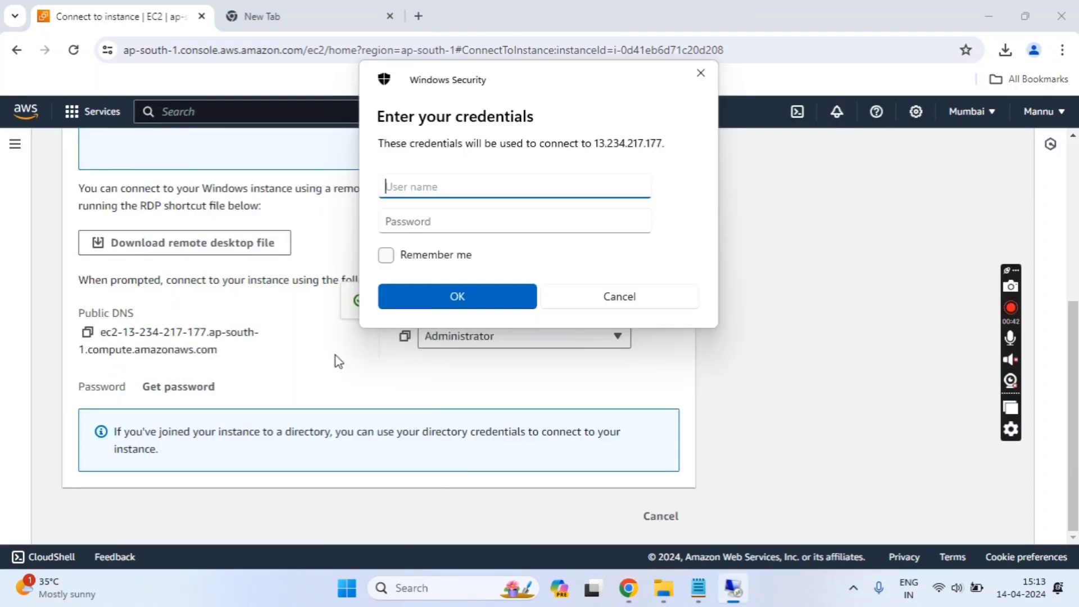
pyautogui.hotkey('ctrl', 'v')
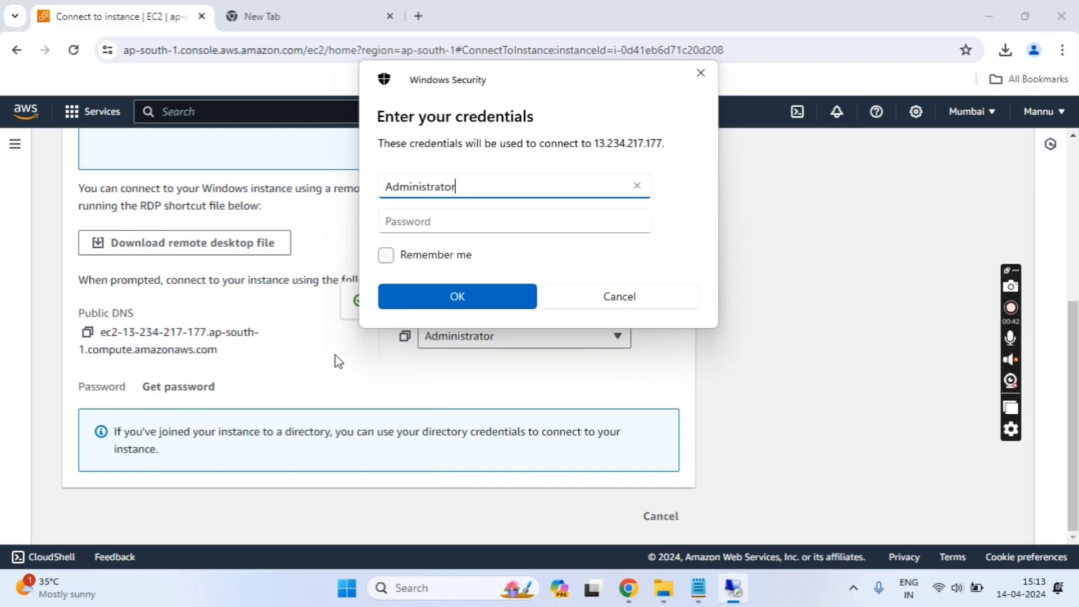
# Decrypt the Windows administrator password of Myfirst_instance using the private key file my_key.pem from the Downloads folder.
pyautogui.click(177, 384)
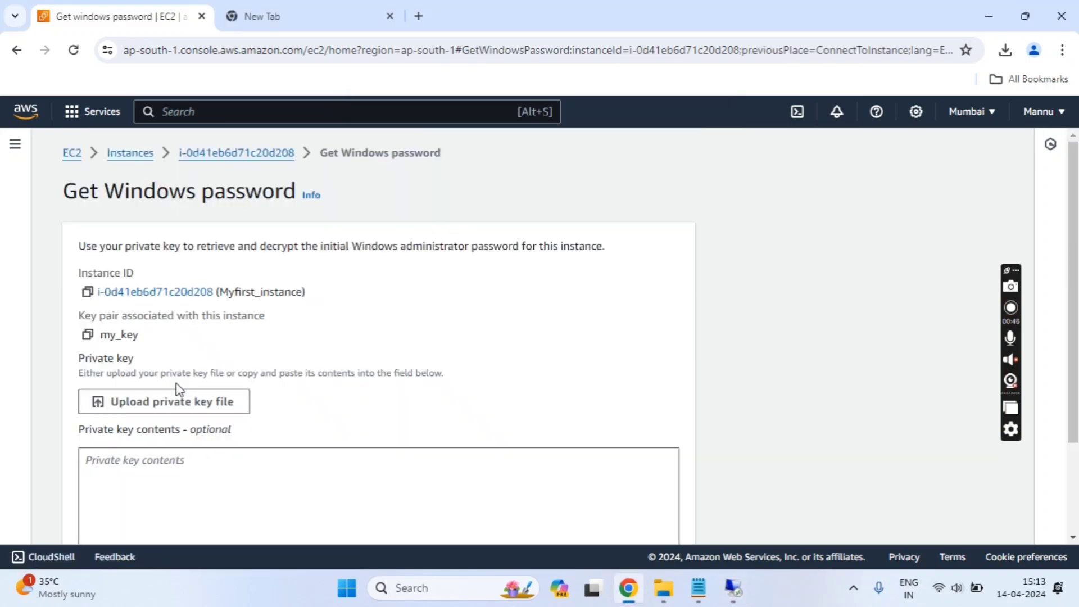
pyautogui.scroll(-1, 177, 383)
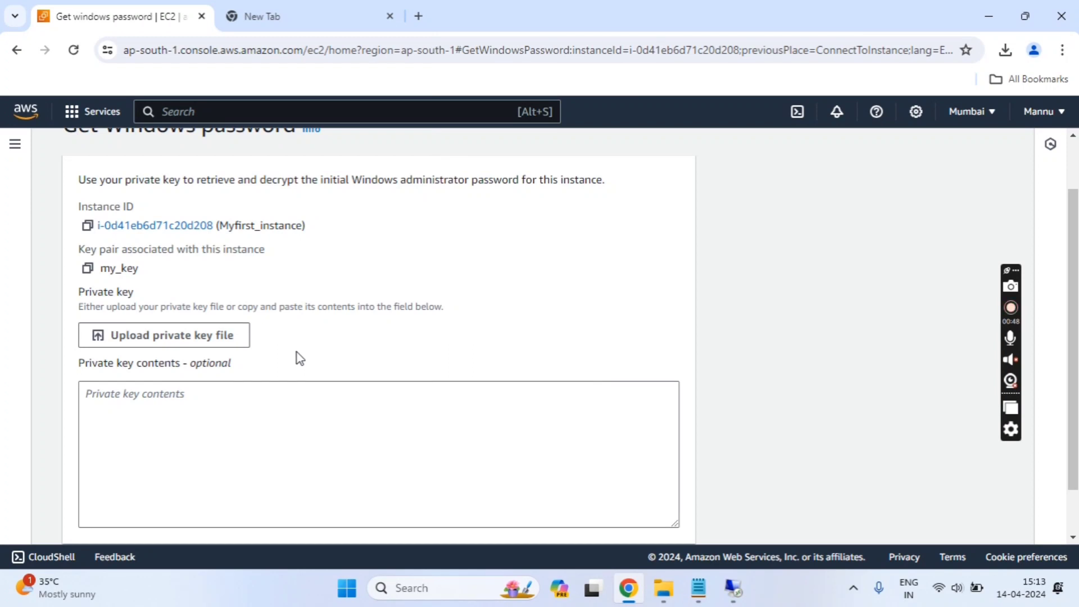
pyautogui.click(161, 335)
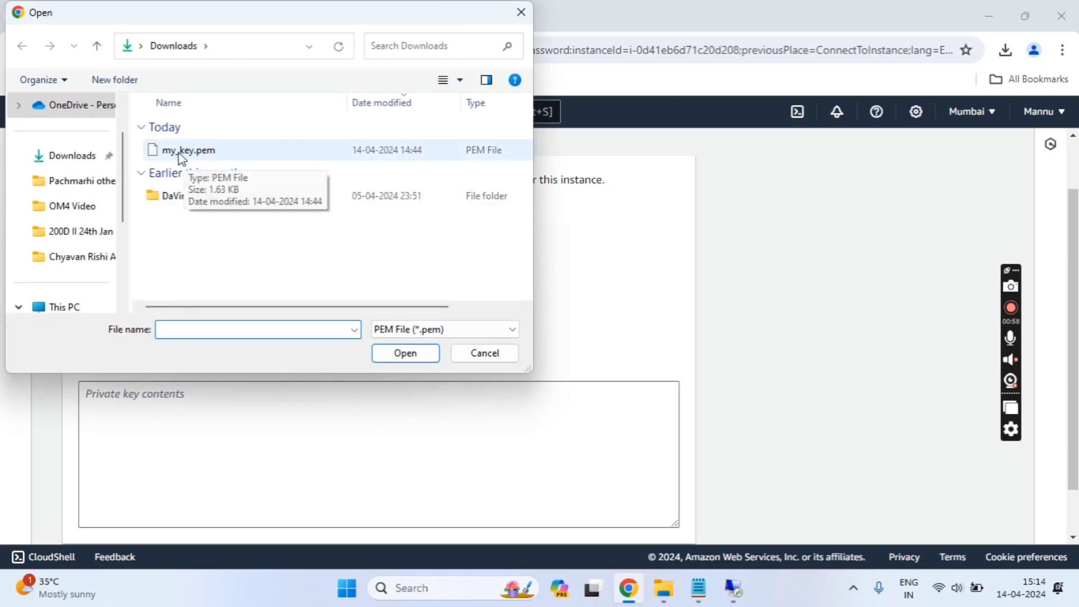
pyautogui.doubleClick(179, 150)
pyautogui.scroll(-2, 349, 301)
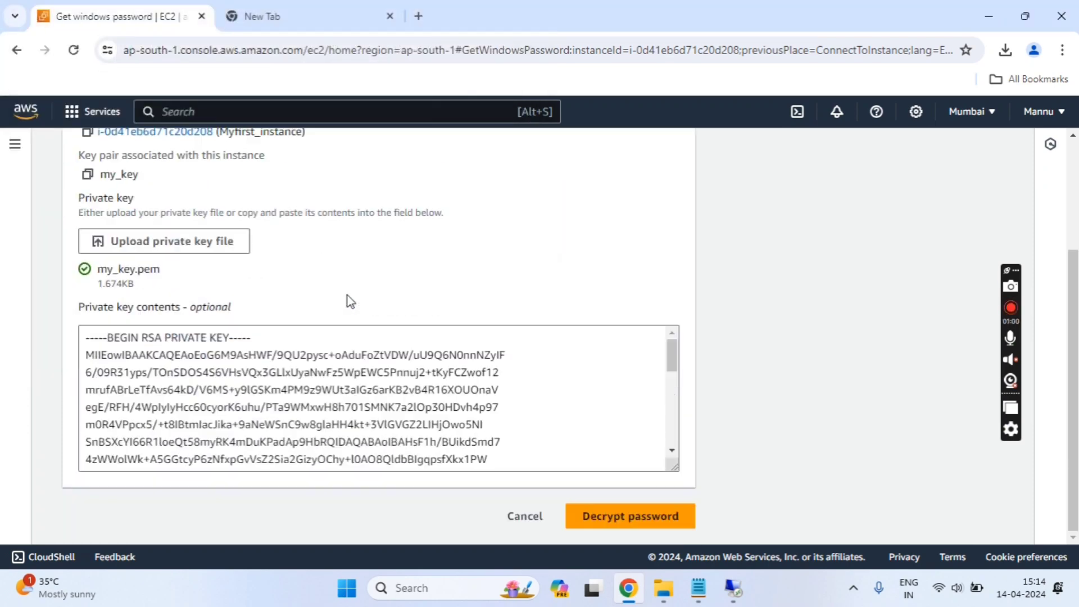
pyautogui.click(645, 522)
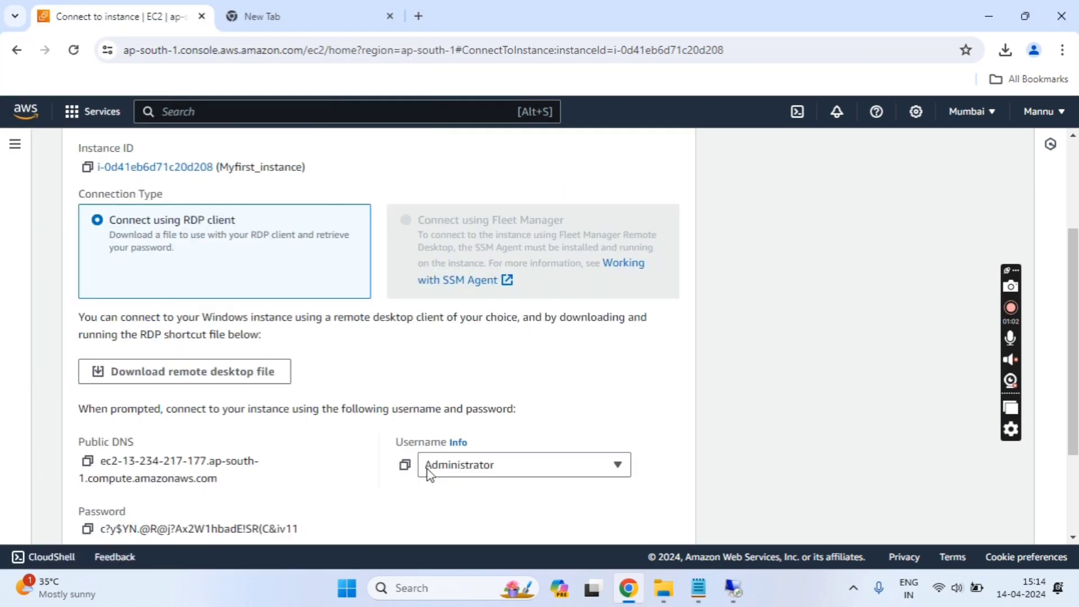
# Copy the decrypted password from the RDP client connection details and paste it as the Administrator password in the remote desktop credentials.
pyautogui.scroll(-2, 373, 465)
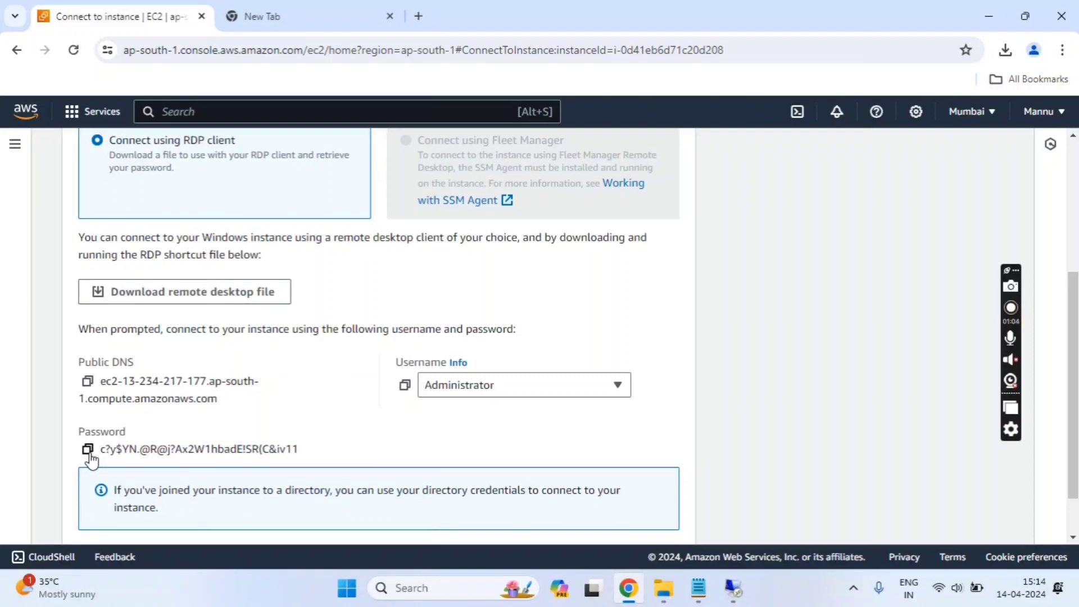
pyautogui.click(87, 449)
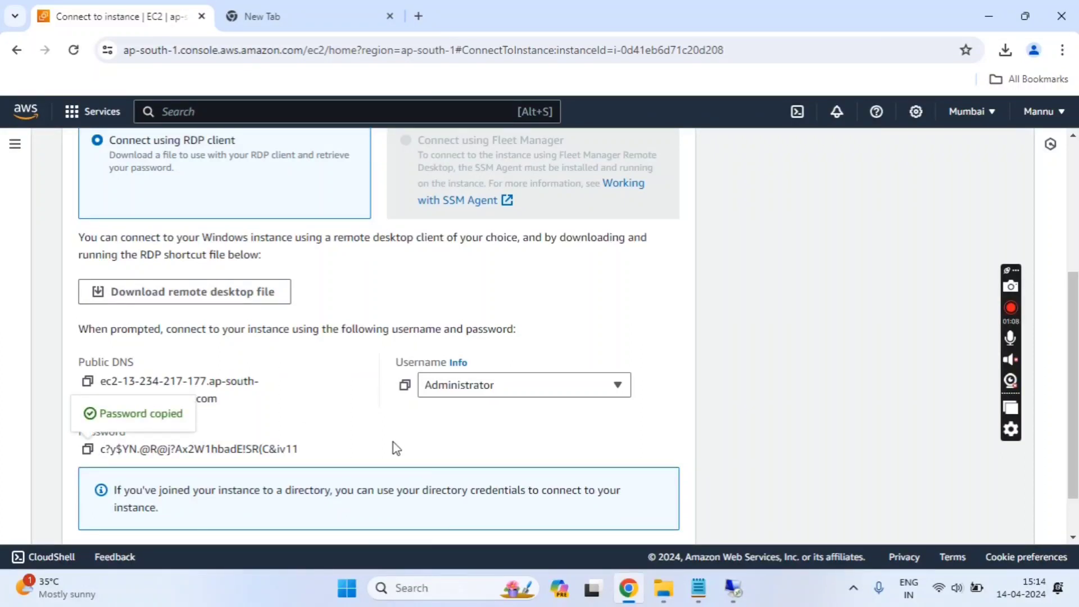
pyautogui.scroll(-1, 396, 448)
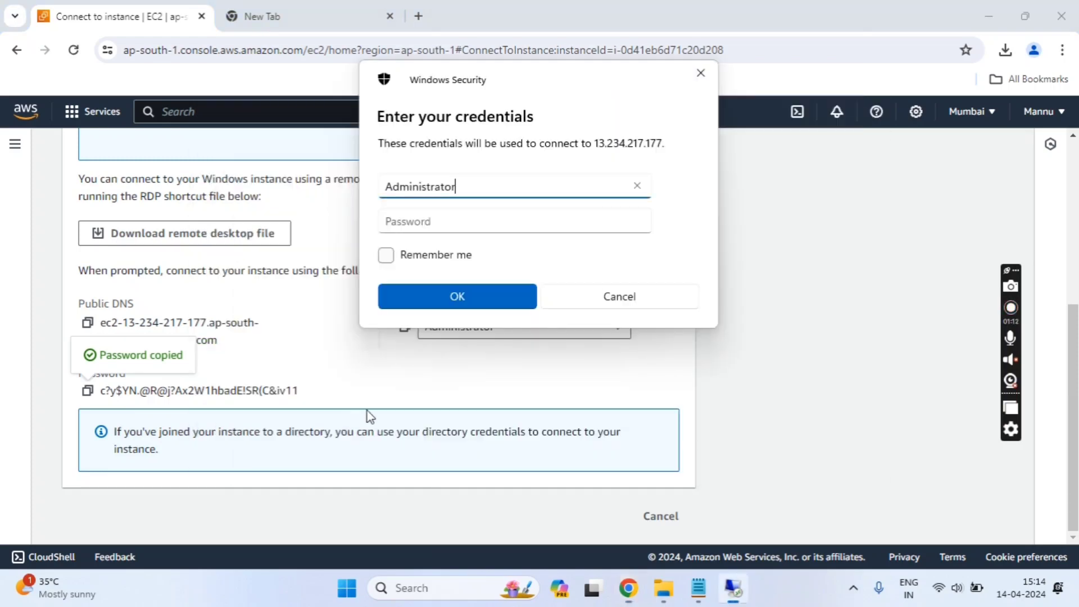
pyautogui.press('Tab')
pyautogui.hotkey('ctrl', 'v')
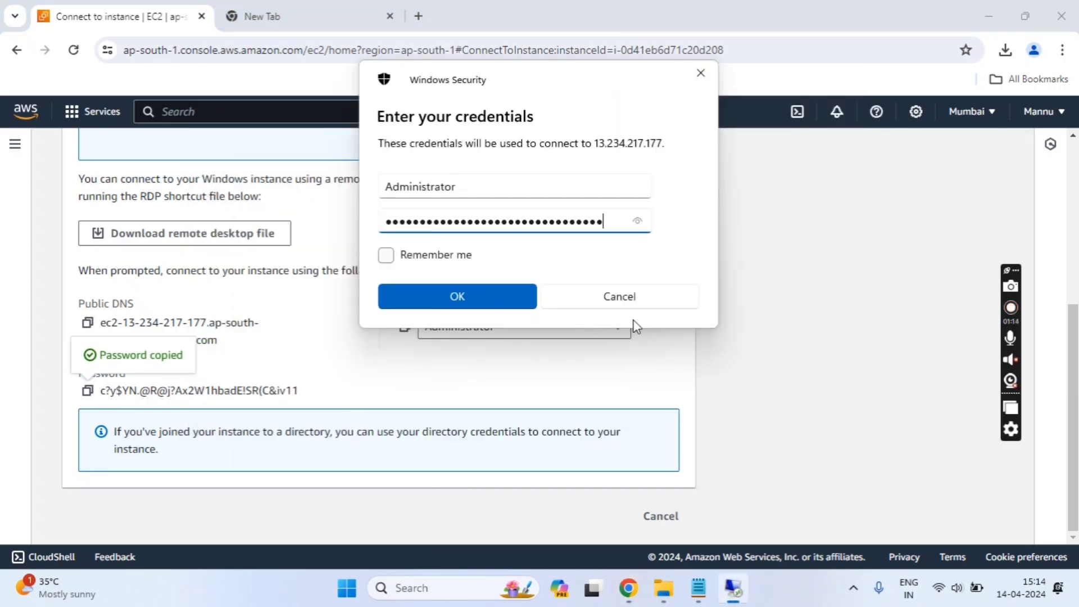
# Submit the credentials, accept the untrusted certificate to connect to the remote desktop, and minimize the remote session.
pyautogui.press('Return')
pyautogui.press('Left')
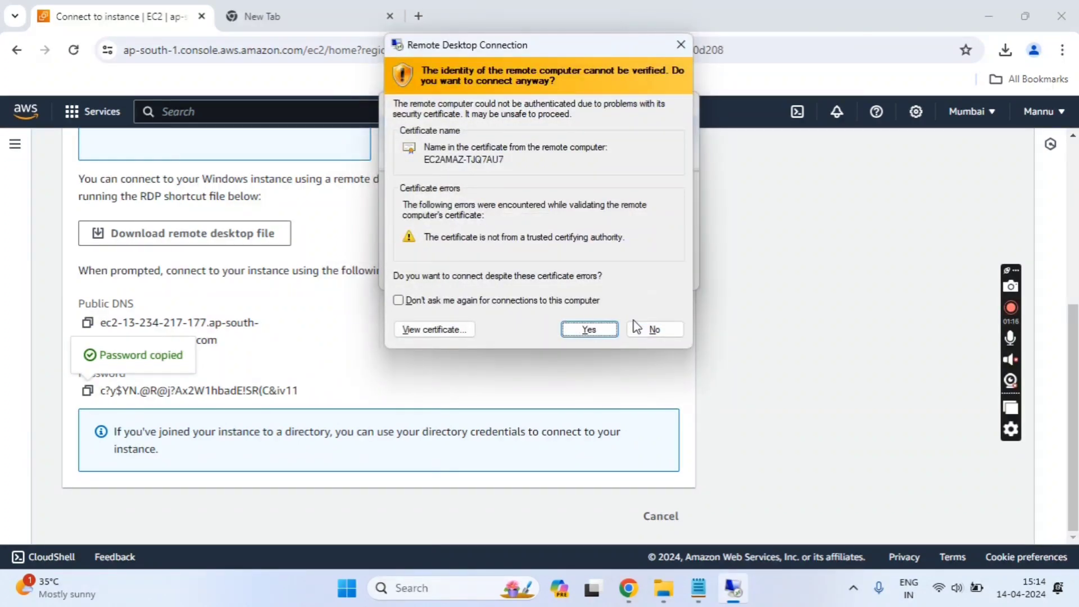
pyautogui.press('Return')
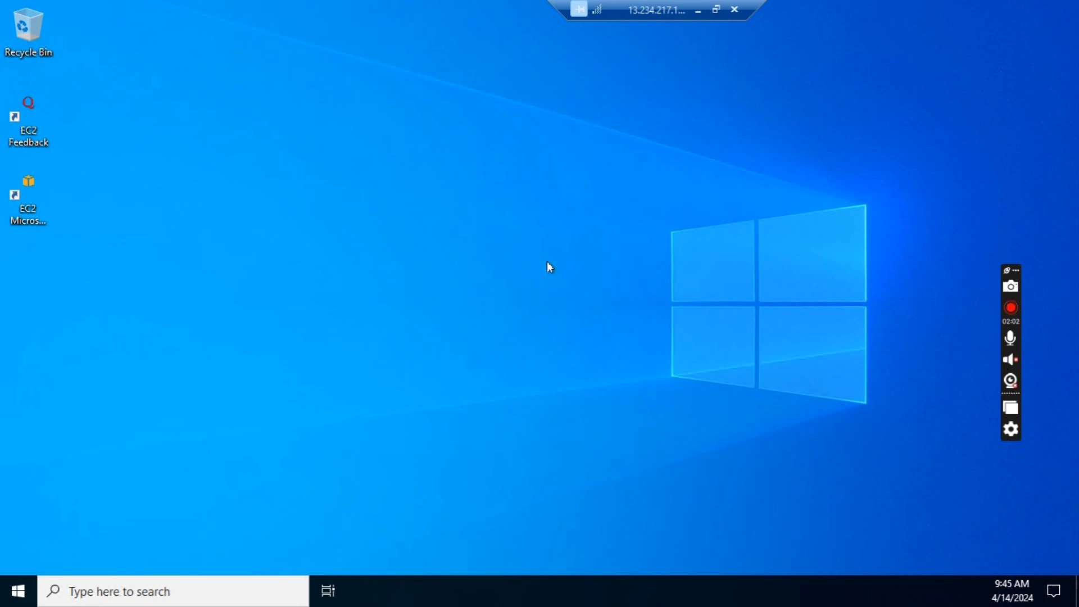
pyautogui.click(698, 11)
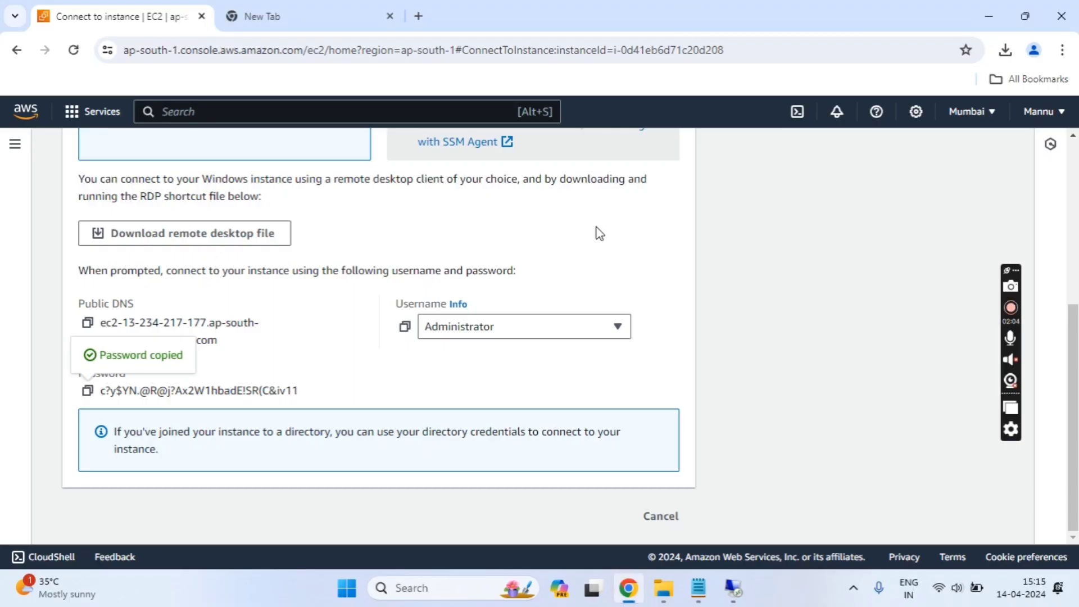